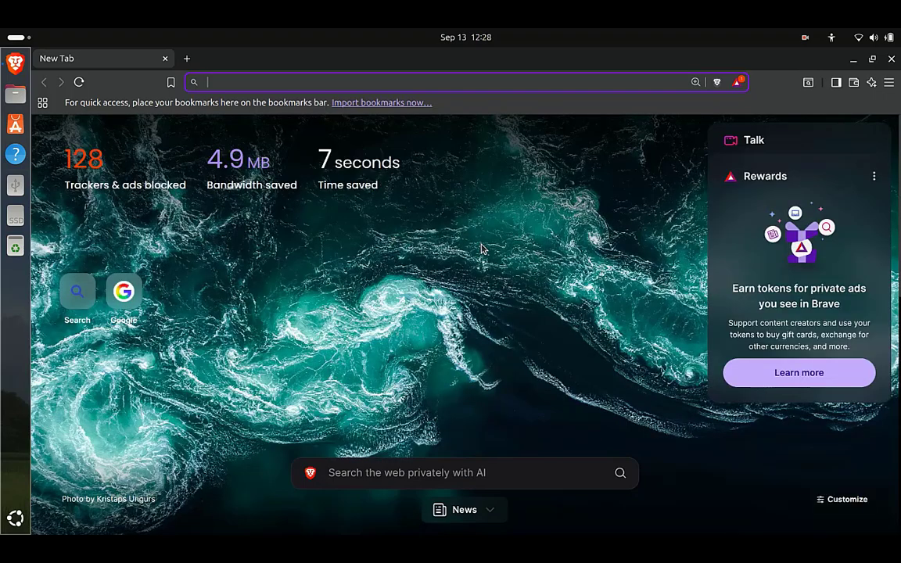
# Go to bing.com and search for 'waterfox'.
pyautogui.write('bing.')
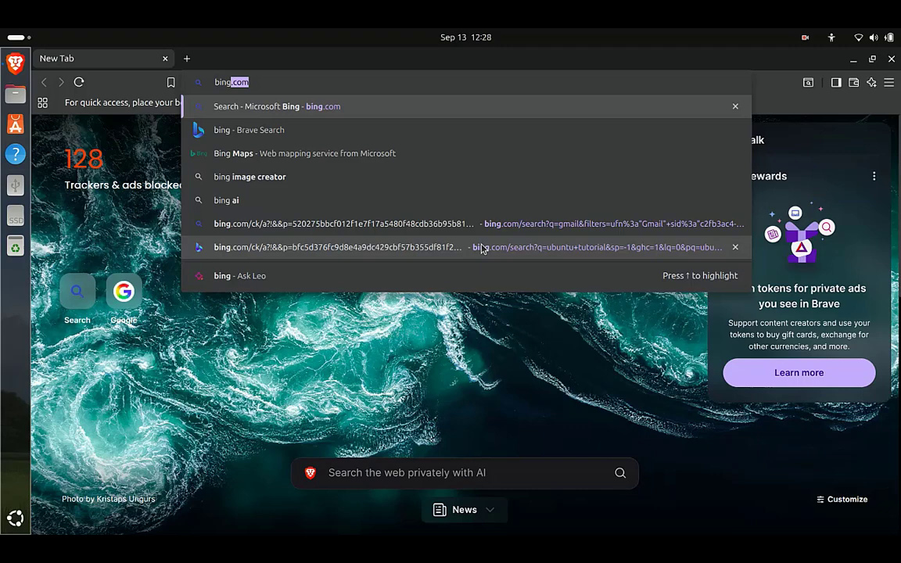
pyautogui.write('com')
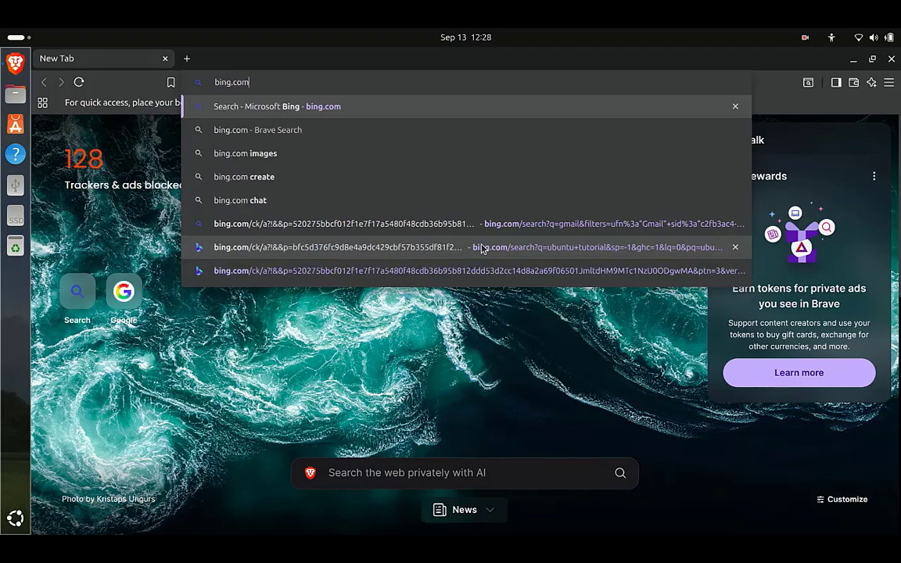
pyautogui.press('Return')
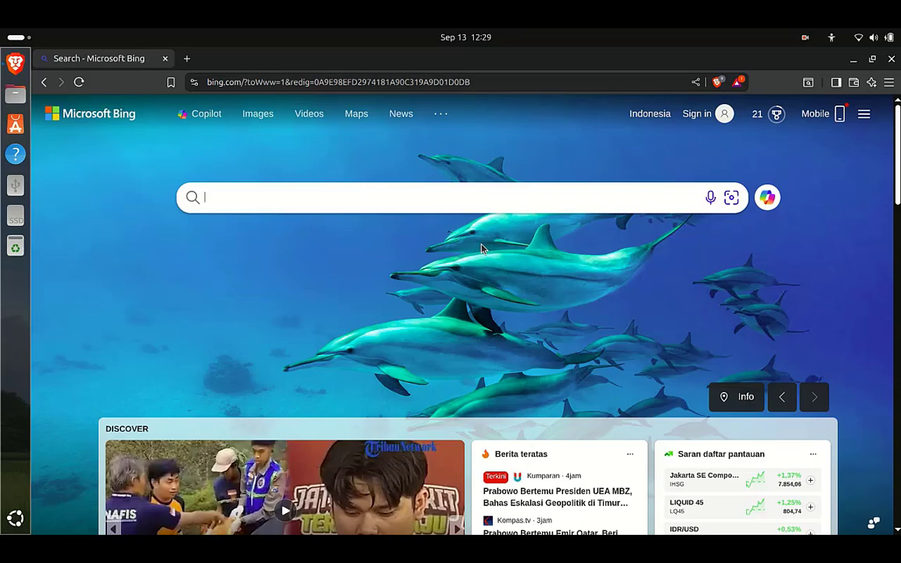
pyautogui.write('waterf')
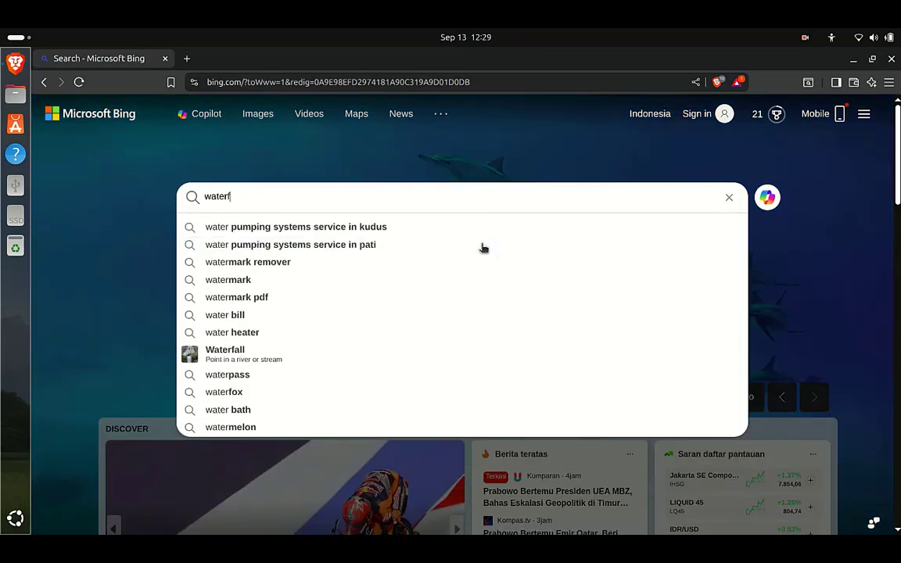
pyautogui.write('ox')
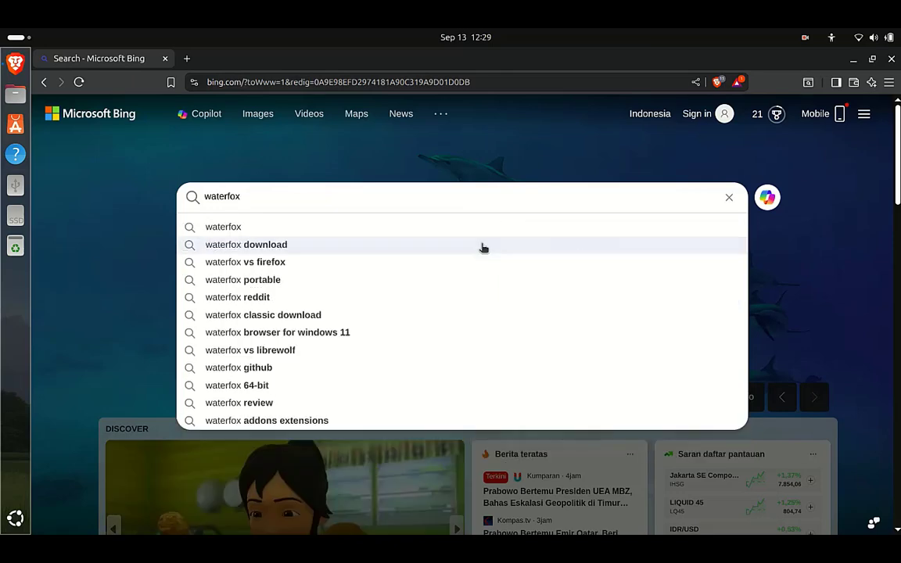
pyautogui.press('Return')
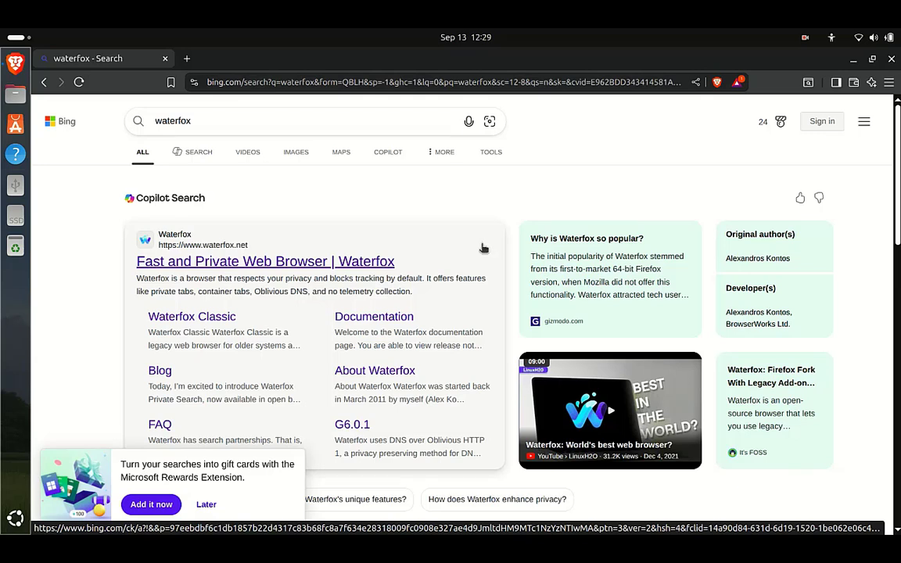
# Open the 'Fast and Private Web Browser | Waterfox' result and browse its feature cards, returning to the top.
pyautogui.click(283, 261)
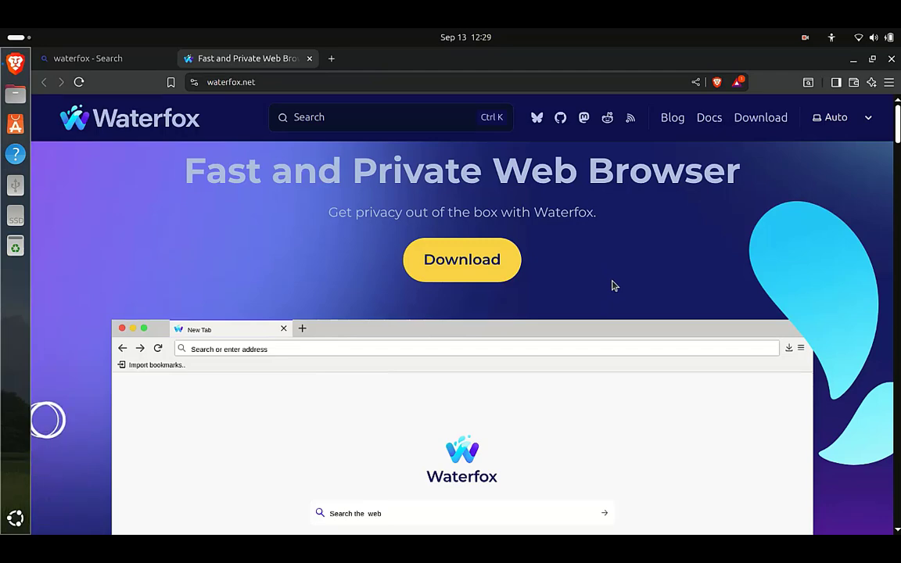
pyautogui.scroll(-2, 615, 288)
pyautogui.scroll(-10, 617, 289)
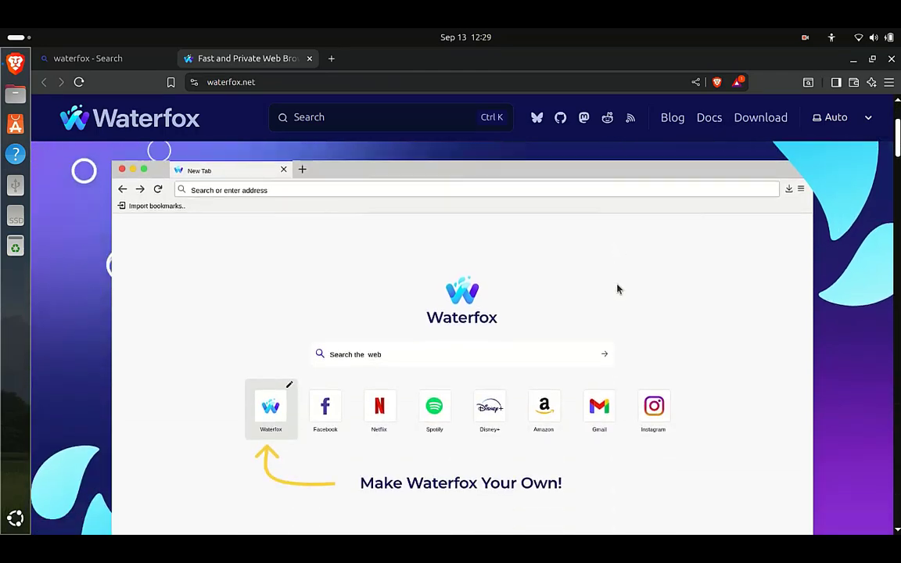
pyautogui.scroll(-6, 617, 290)
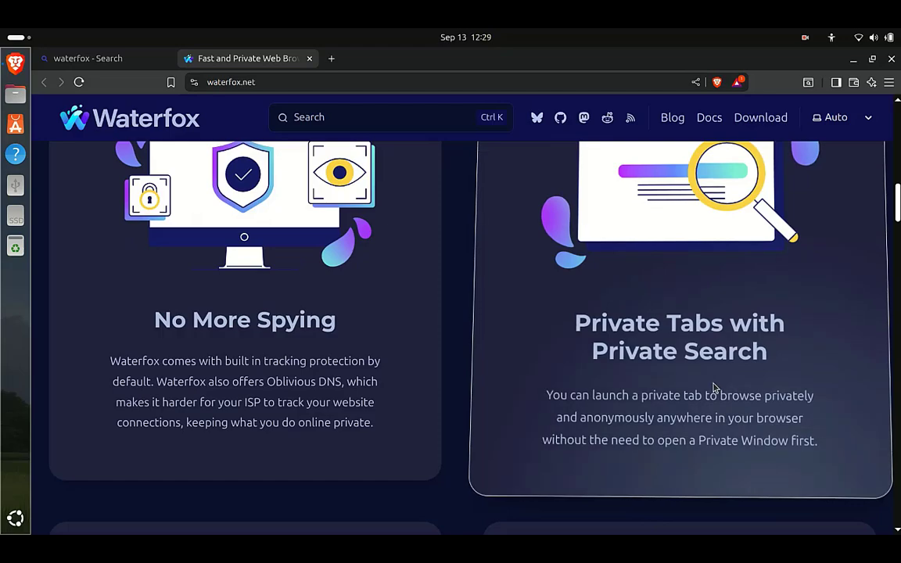
pyautogui.scroll(-3, 573, 362)
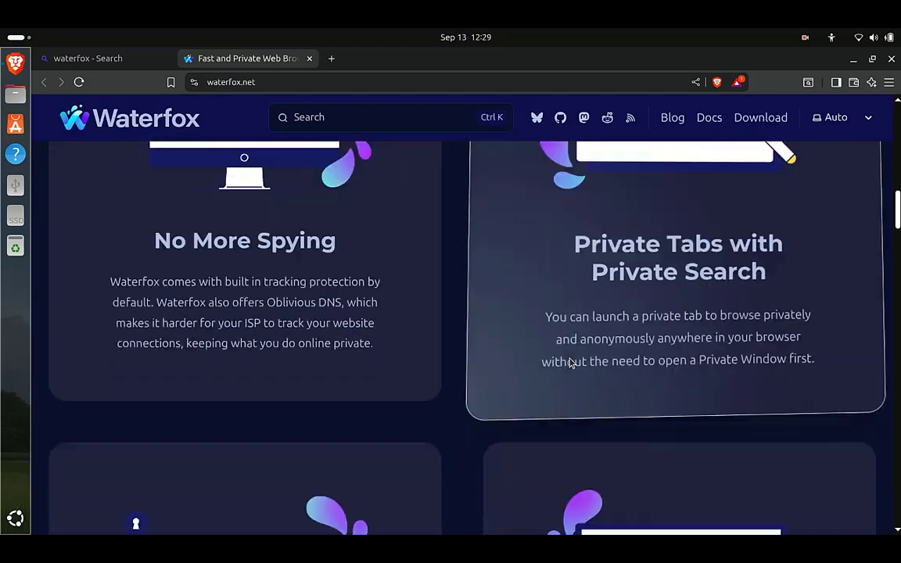
pyautogui.scroll(-4, 571, 363)
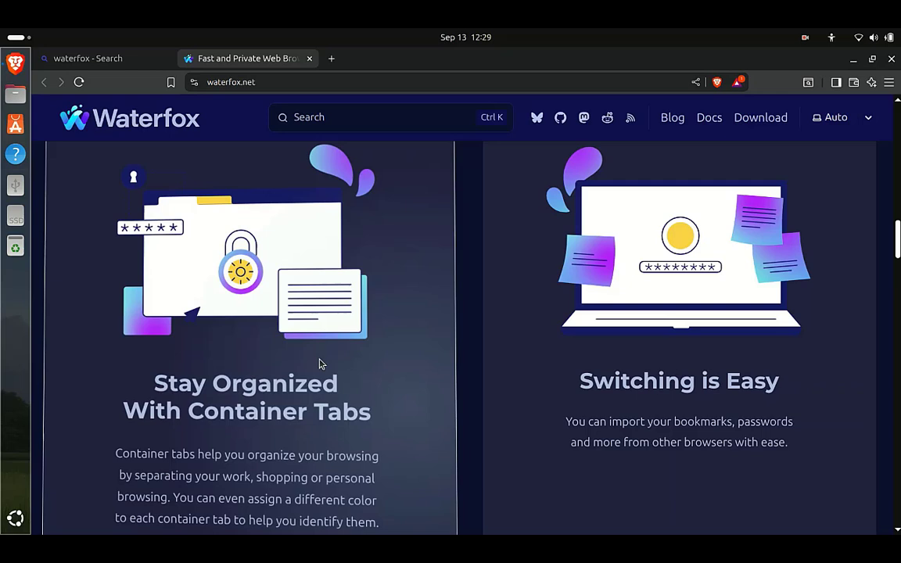
pyautogui.scroll(-1, 321, 364)
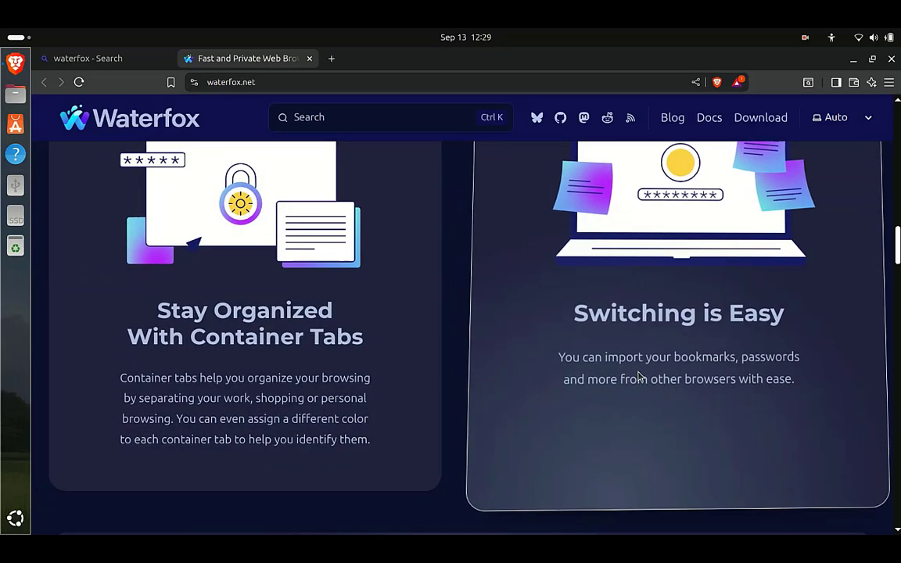
pyautogui.scroll(-4, 637, 377)
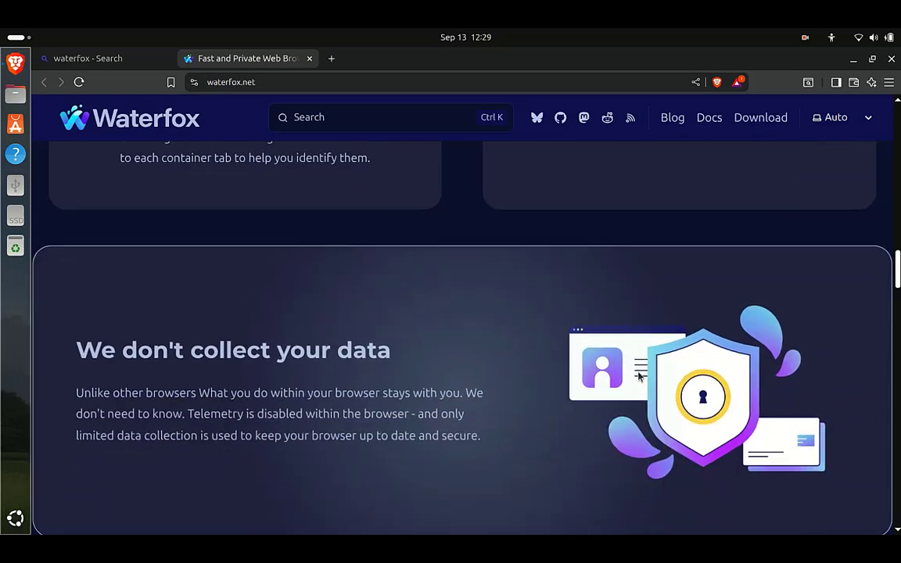
pyautogui.scroll(-1, 638, 377)
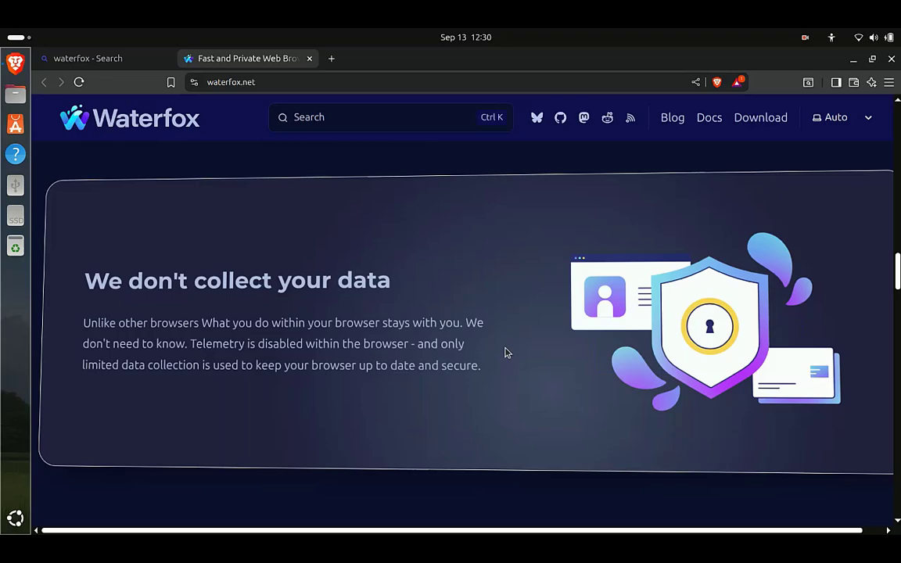
pyautogui.scroll(15, 505, 353)
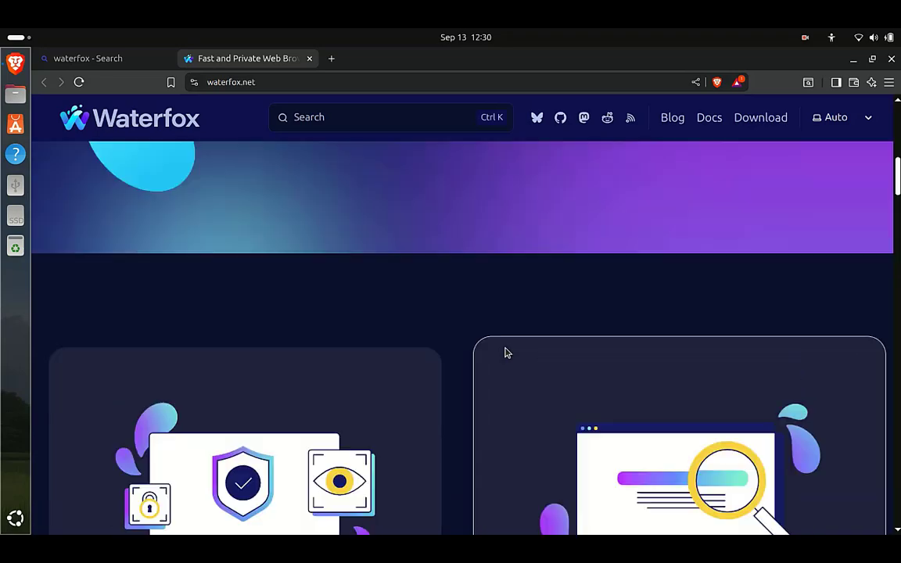
pyautogui.scroll(3, 504, 352)
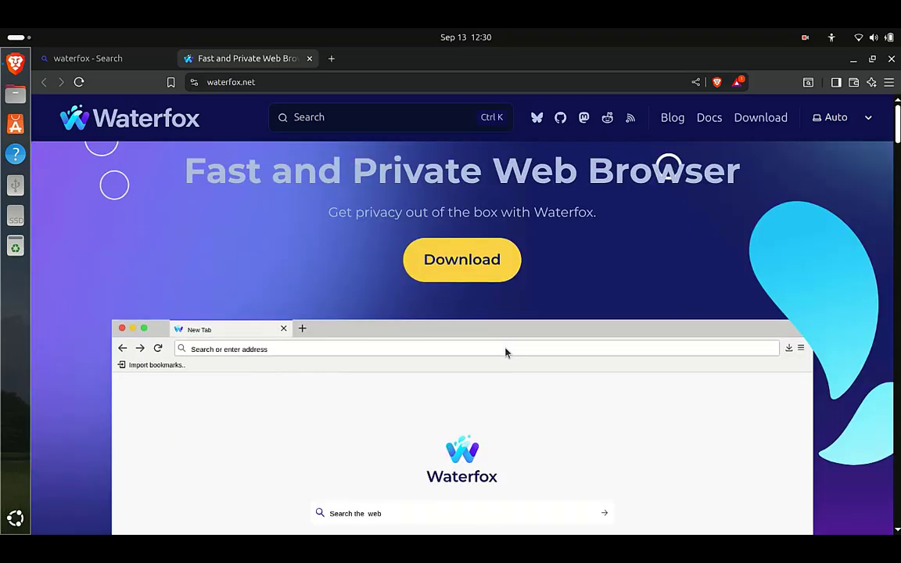
# Save waterfox-6.6.3.tar.bz2 to the Desktop and show Brave's full download history.
pyautogui.click(459, 263)
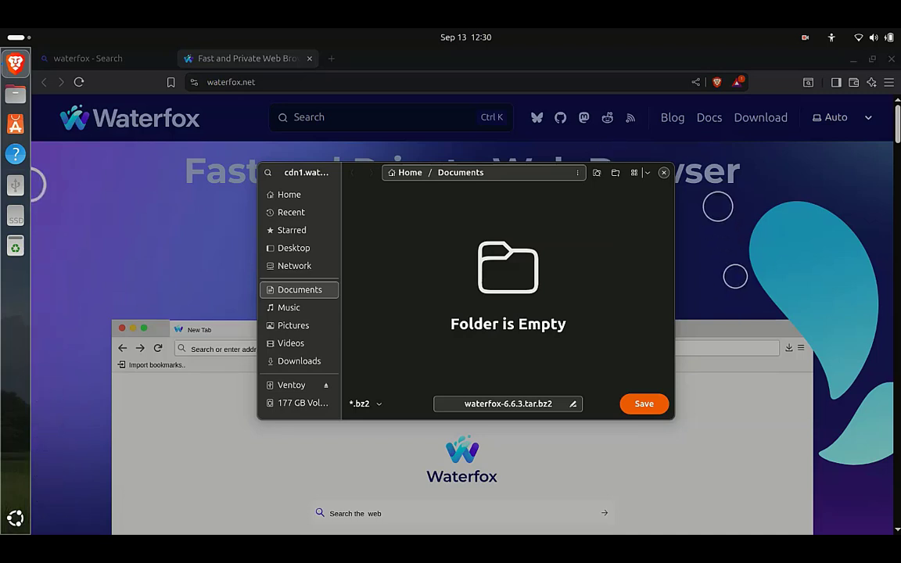
pyautogui.hotkey('alt', 'Up')
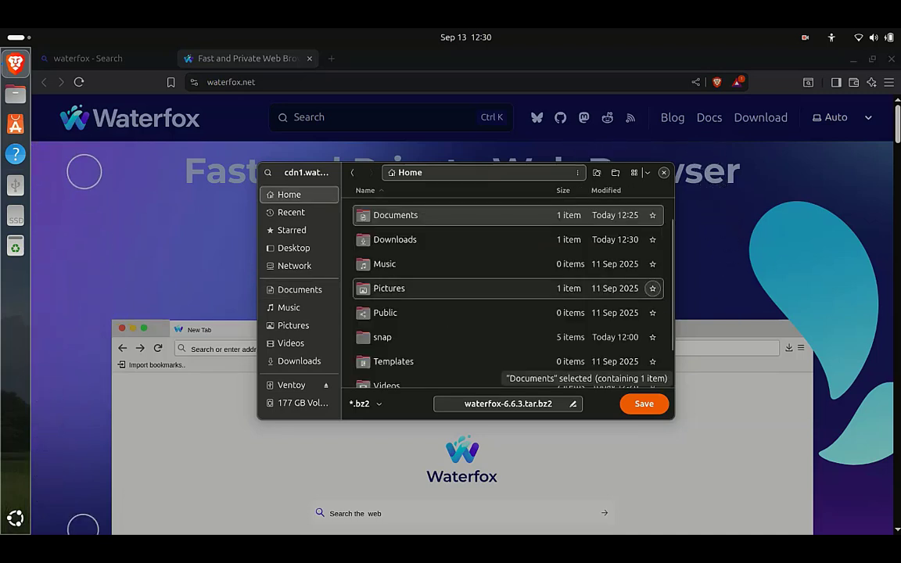
pyautogui.scroll(2, 508, 289)
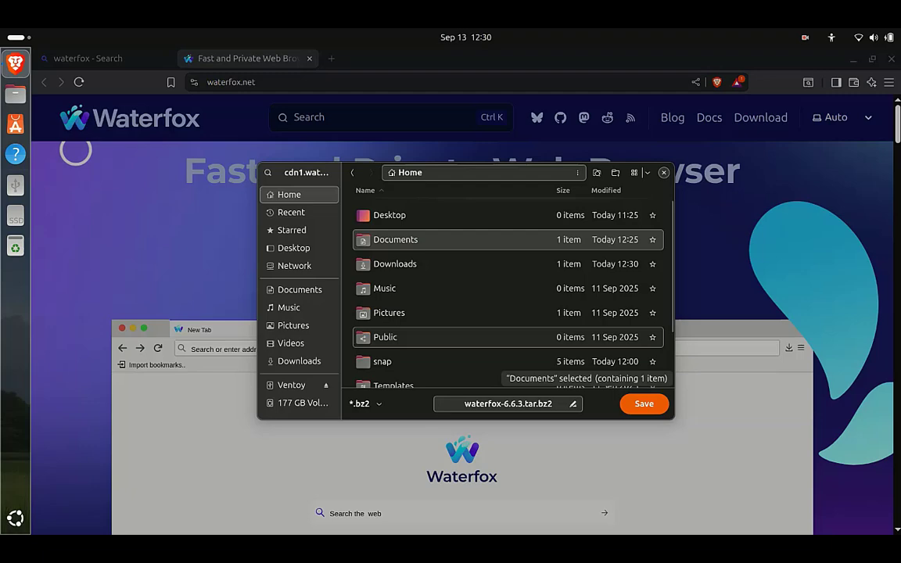
pyautogui.doubleClick(406, 221)
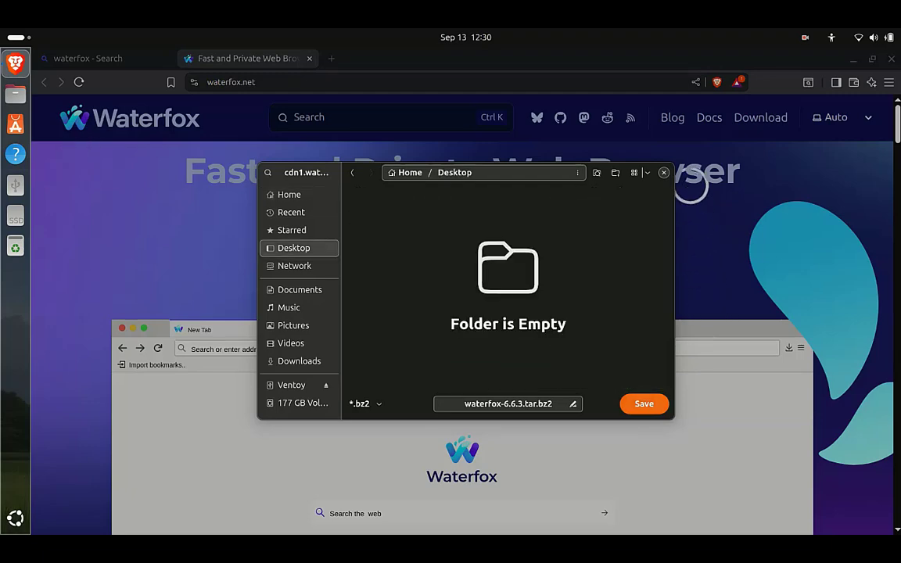
pyautogui.press('Return')
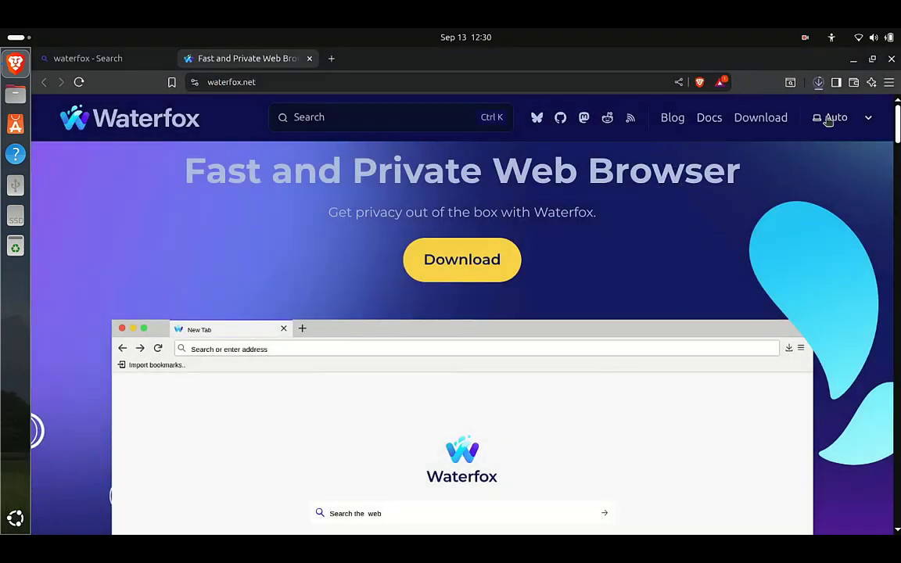
pyautogui.click(817, 83)
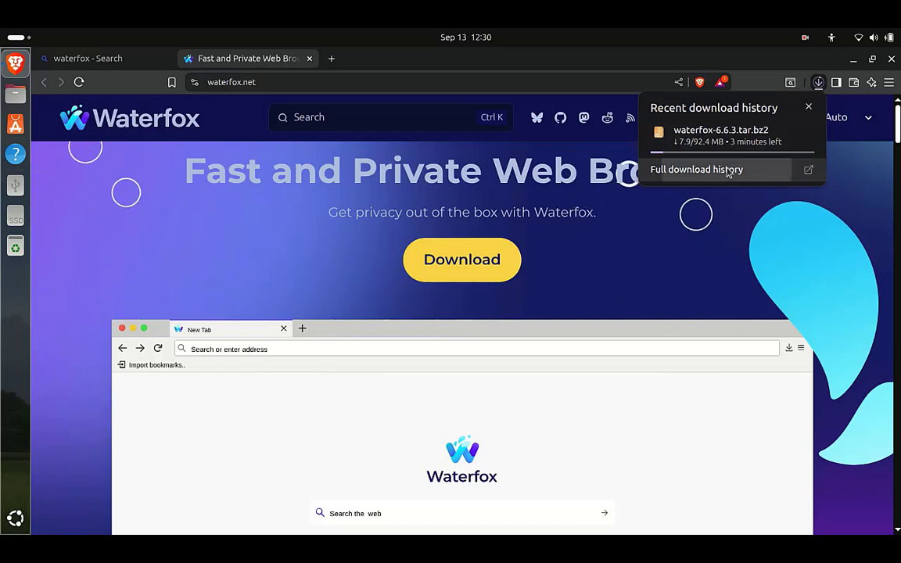
pyautogui.click(681, 169)
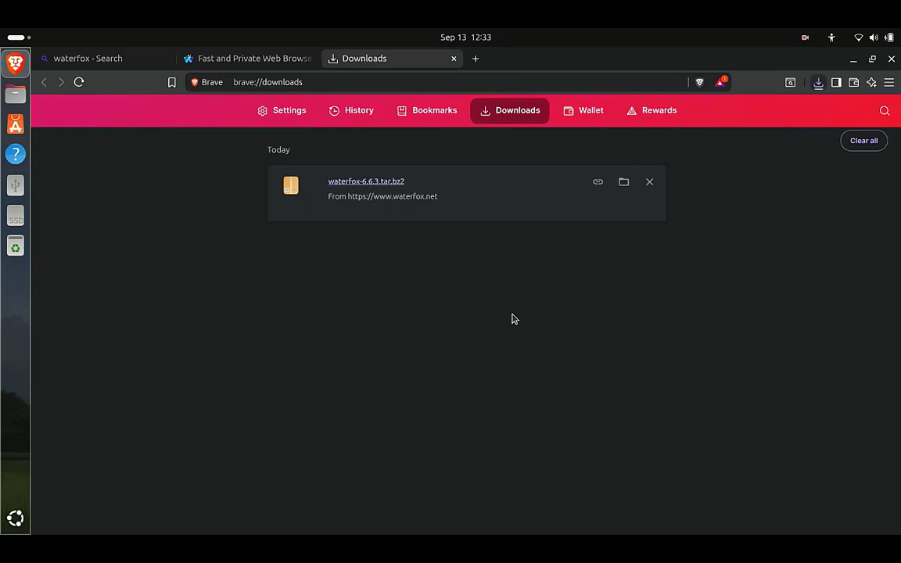
# Show the downloaded archive in the Desktop folder, move the Files window aside, and close Brave.
pyautogui.click(624, 183)
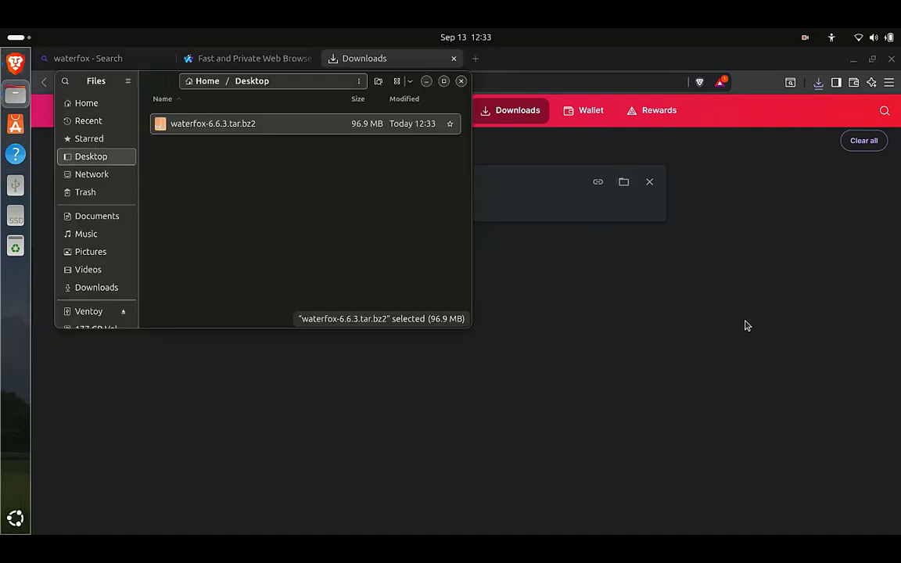
pyautogui.moveTo(154, 77); pyautogui.dragTo(279, 186)
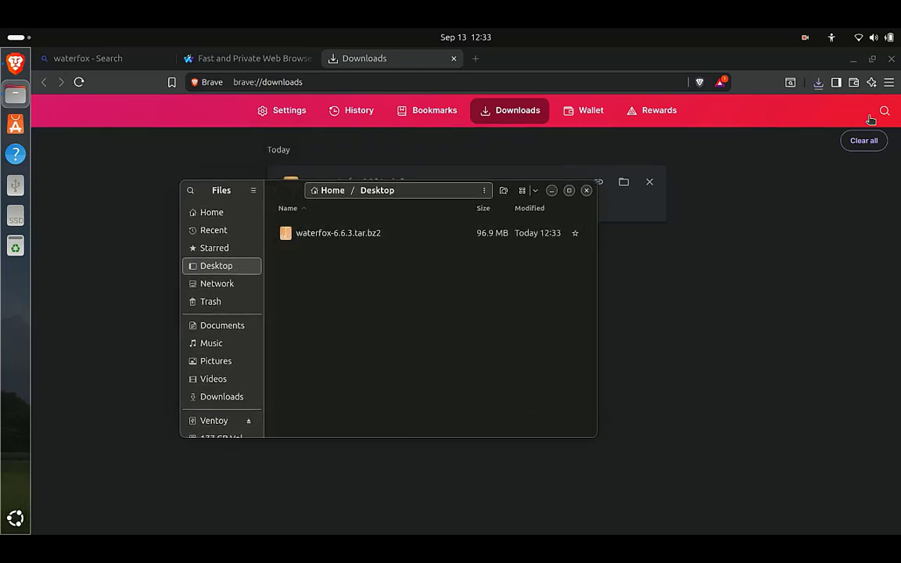
pyautogui.click(891, 59)
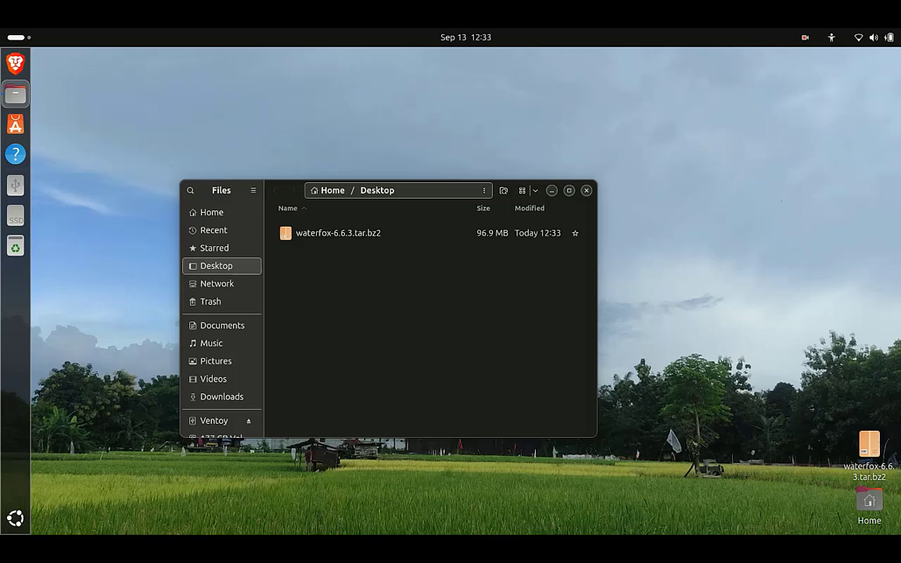
# Extract waterfox-6.6.3.tar.bz2 onto the Desktop, then bring up the folder background's context menu.
pyautogui.rightClick(335, 234)
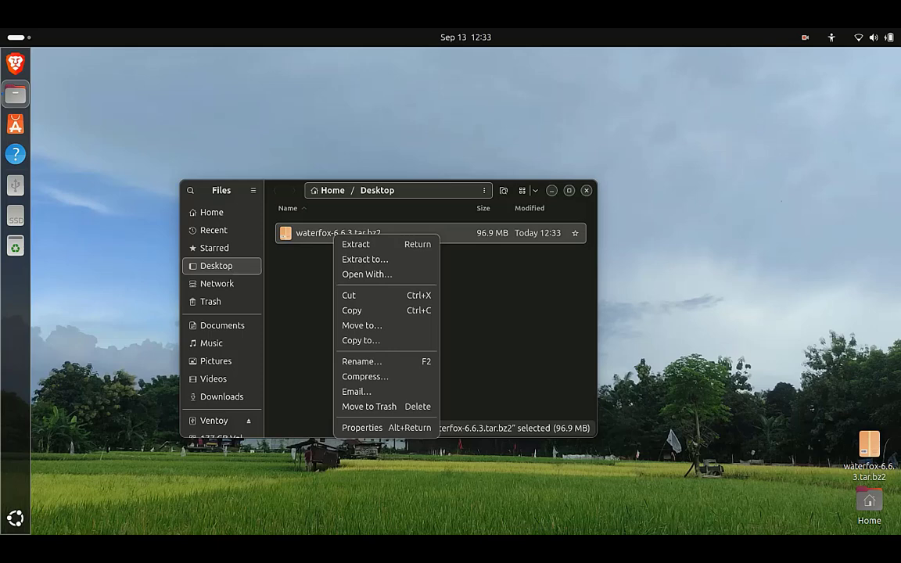
pyautogui.press('Return')
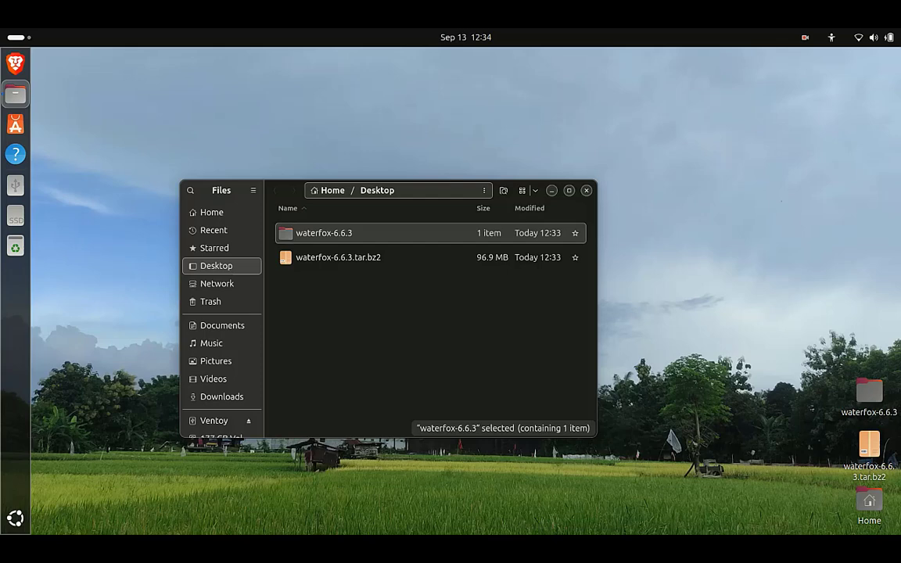
pyautogui.rightClick(510, 322)
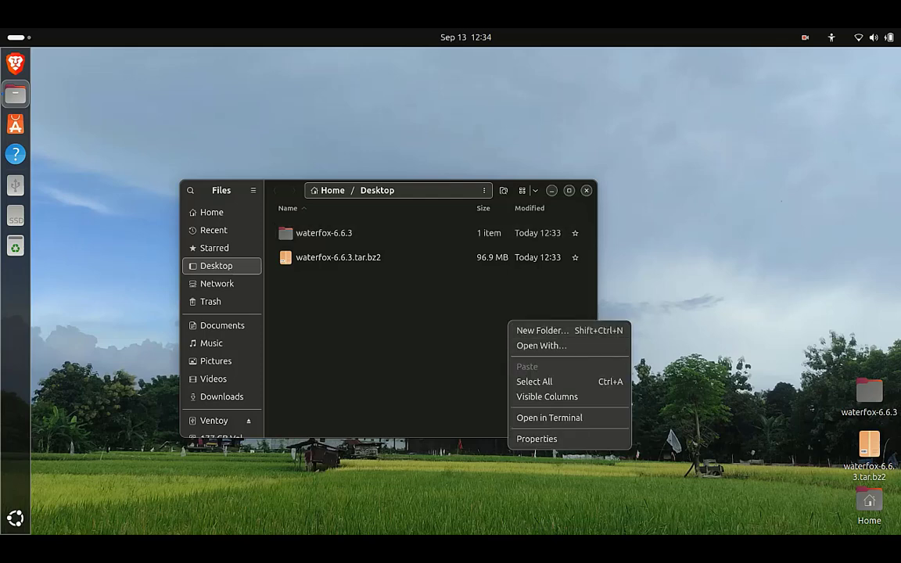
# Open a terminal in ~/Desktop and run ls to list its contents.
pyautogui.click(549, 418)
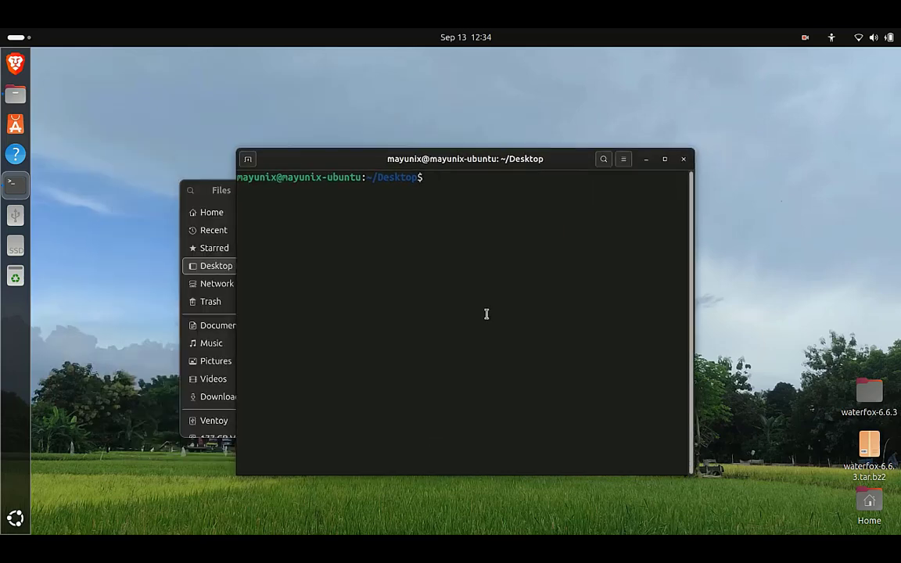
pyautogui.write('ls')
pyautogui.press('Return')
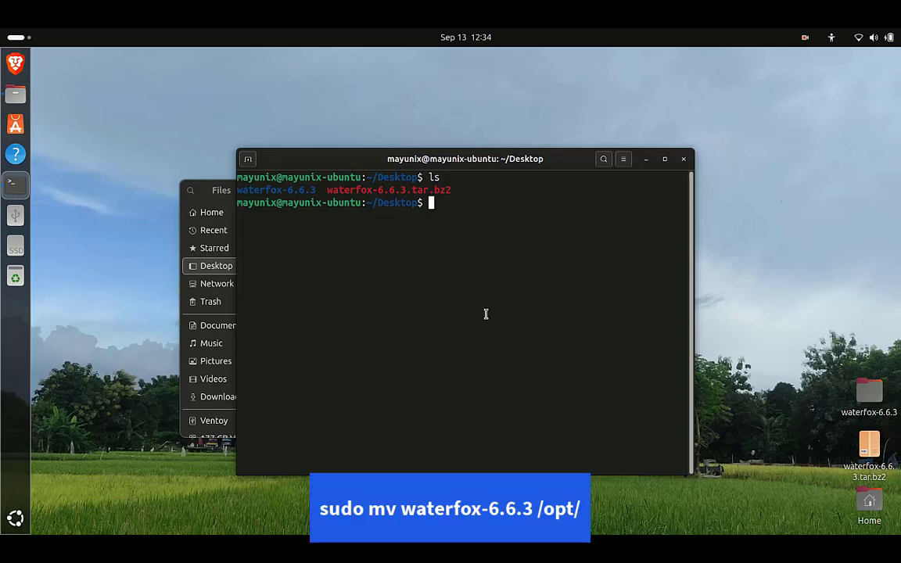
# Move waterfox-6.6.3 into /opt/ with sudo mv, entering the admin password, then verify with ls.
pyautogui.write('sudo mv water')
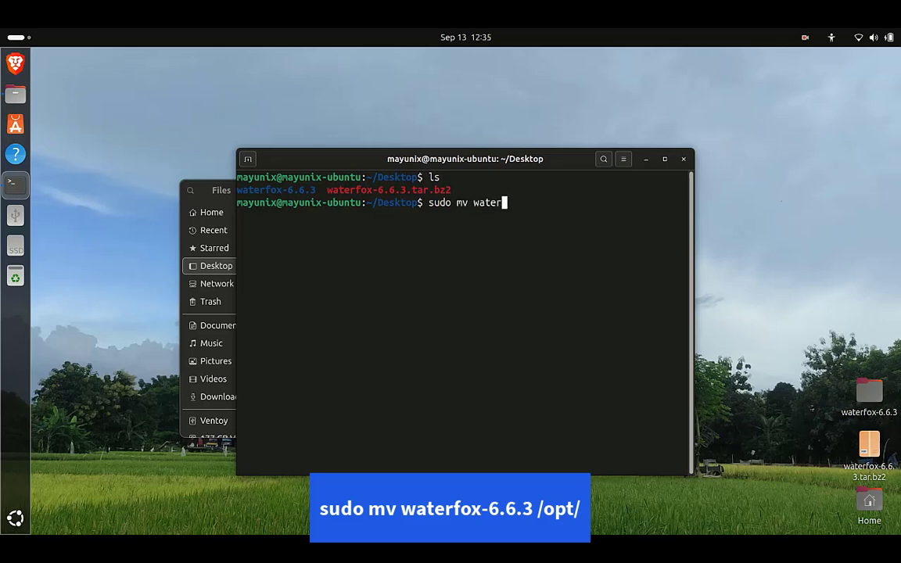
pyautogui.press('Tab')
pyautogui.write('/opt/')
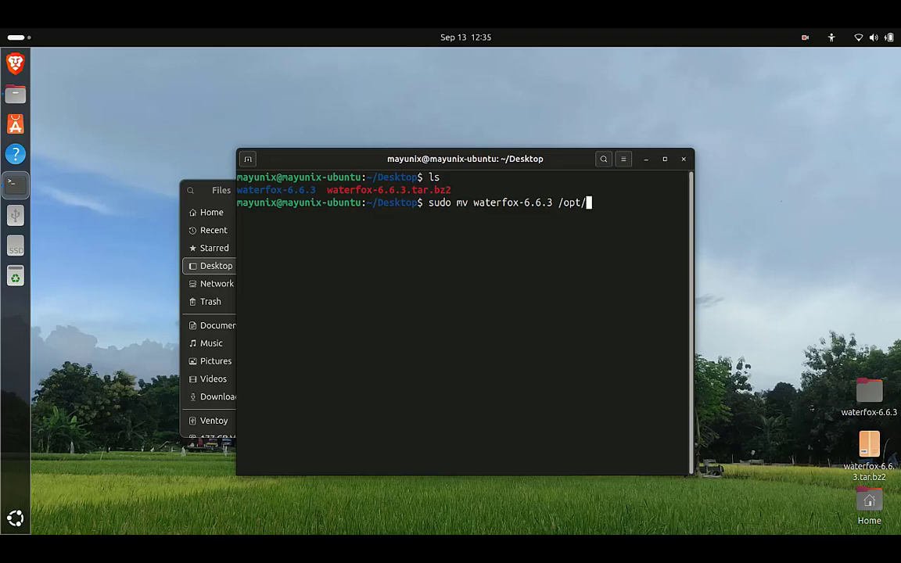
pyautogui.press('Return')
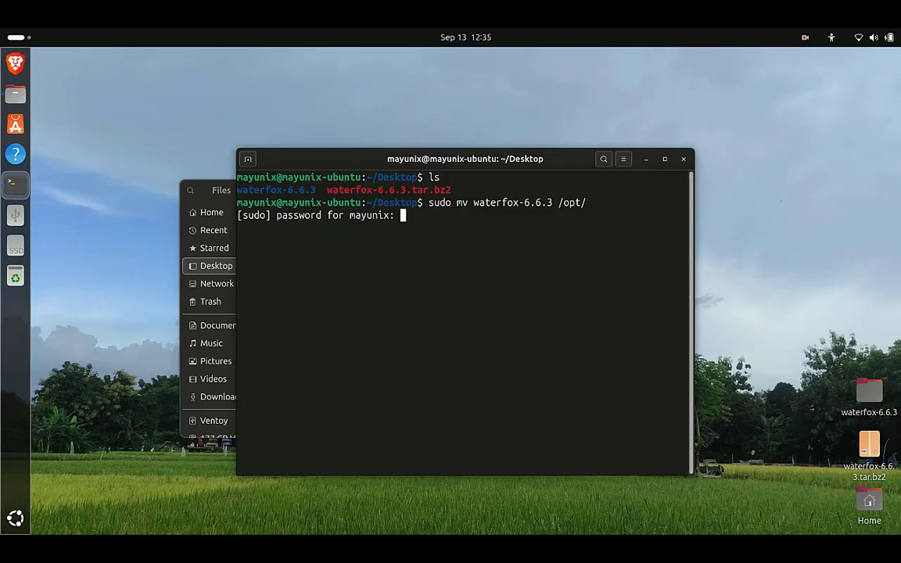
pyautogui.press('Return')
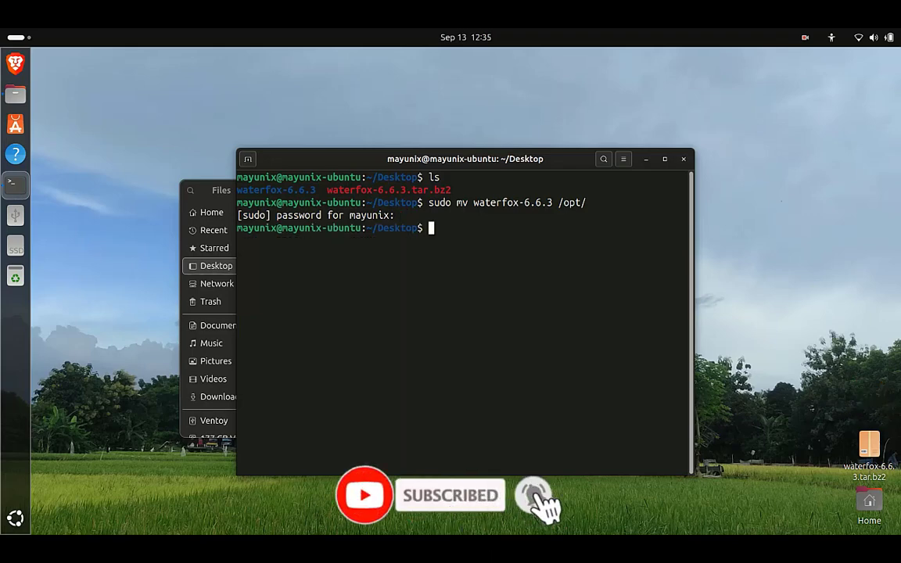
pyautogui.write('ls')
pyautogui.press('Return')
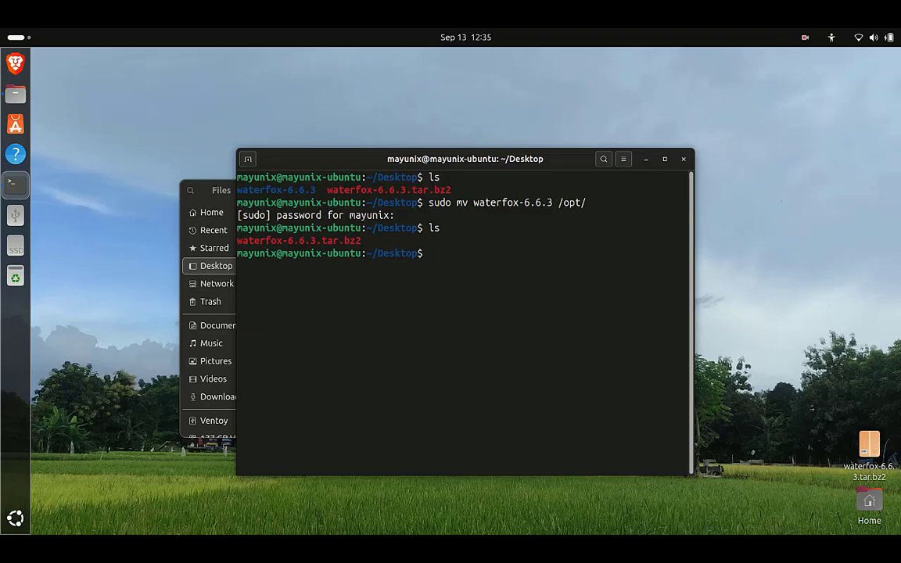
# Clear the screen and symlink /opt/waterfox-6.6.3/waterfox/waterfox to /usr/bin/waterfox using sudo ln -s.
pyautogui.write('clear')
pyautogui.press('Return')
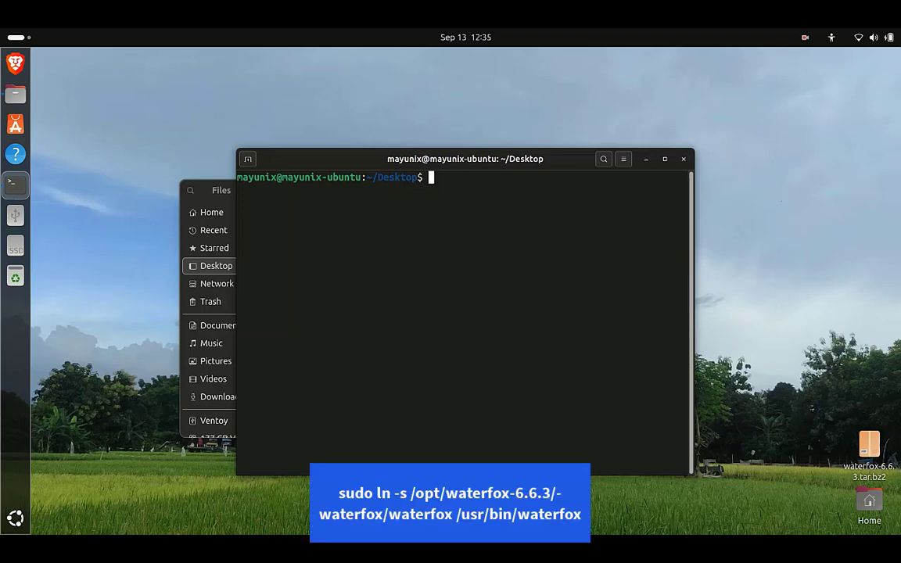
pyautogui.write('sudo ln -')
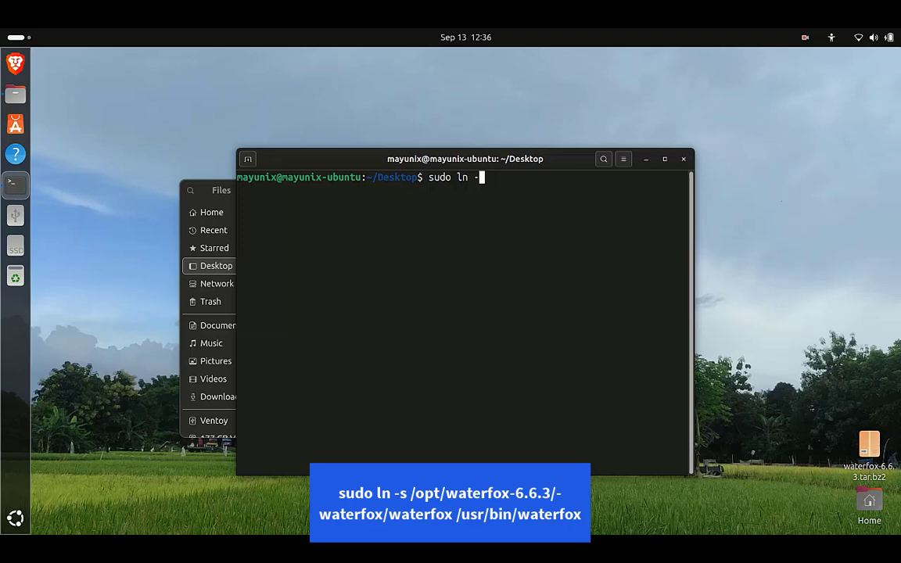
pyautogui.write('s /opt/wat')
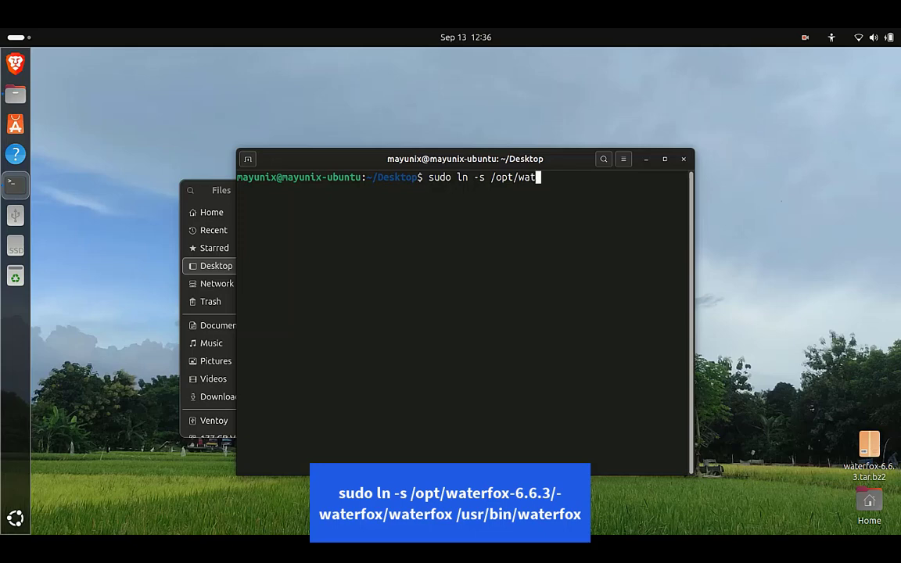
pyautogui.press('Tab')
pyautogui.write('wa')
pyautogui.press('Tab')
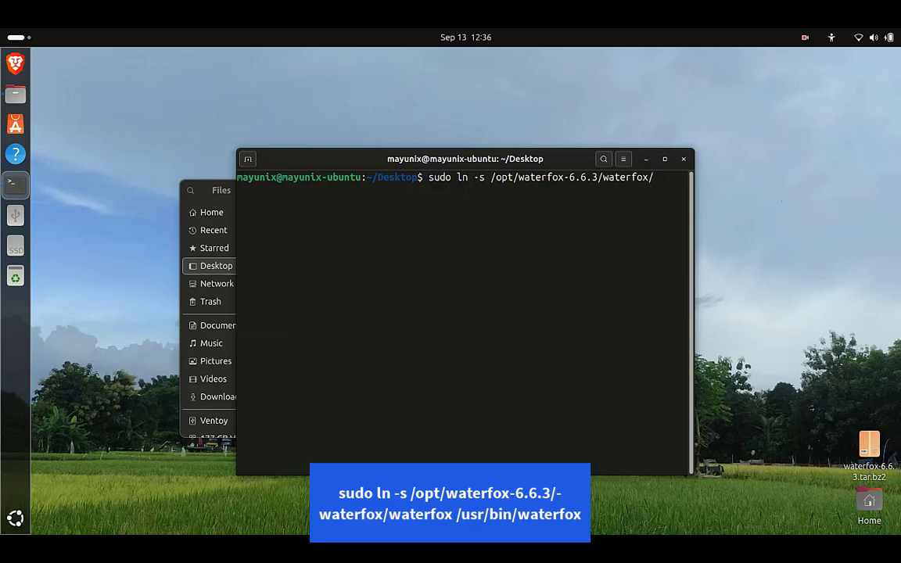
pyautogui.write('wa')
pyautogui.press('Tab')
pyautogui.write('/usr/')
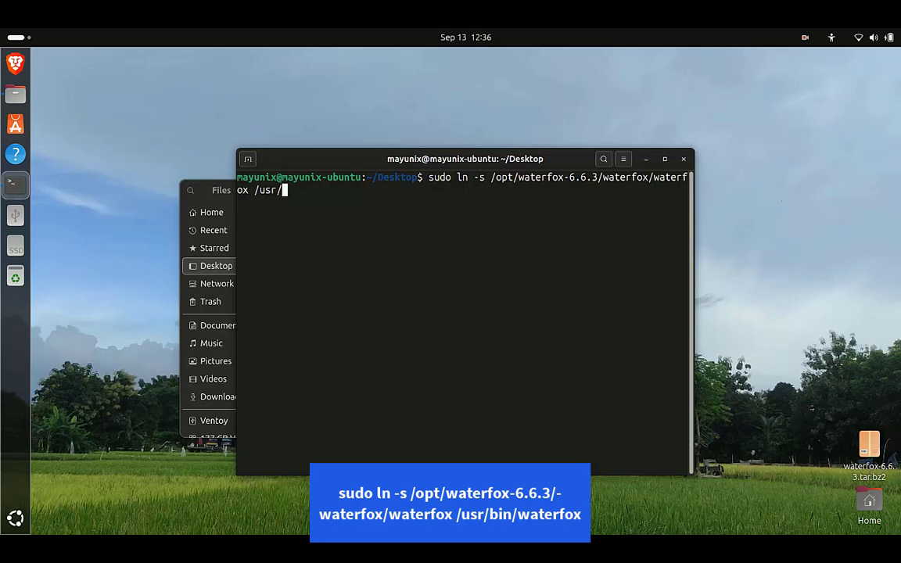
pyautogui.write('bin/waterfox')
pyautogui.press('Return')
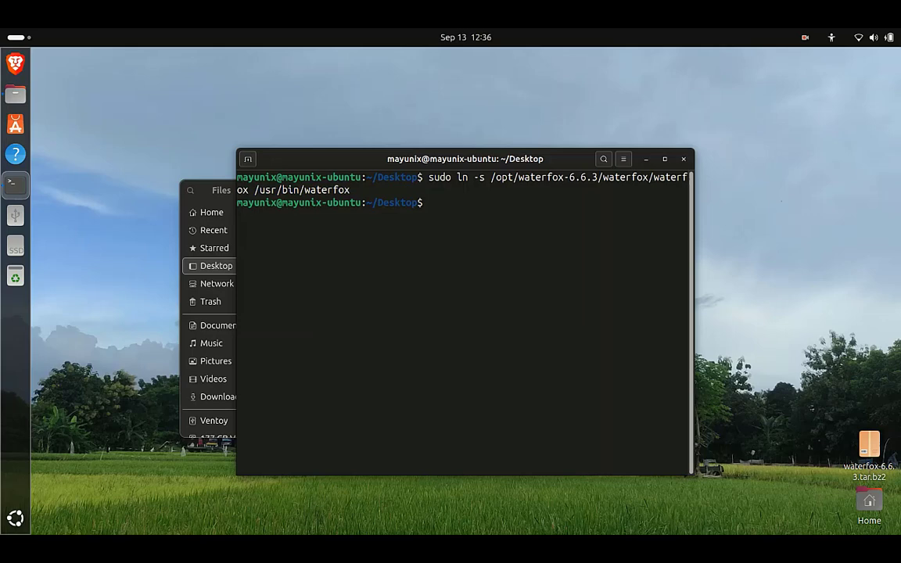
# Clear the screen and open /usr/share/applications/waterfox.desktop in nano with sudo.
pyautogui.write('clear')
pyautogui.press('Return')
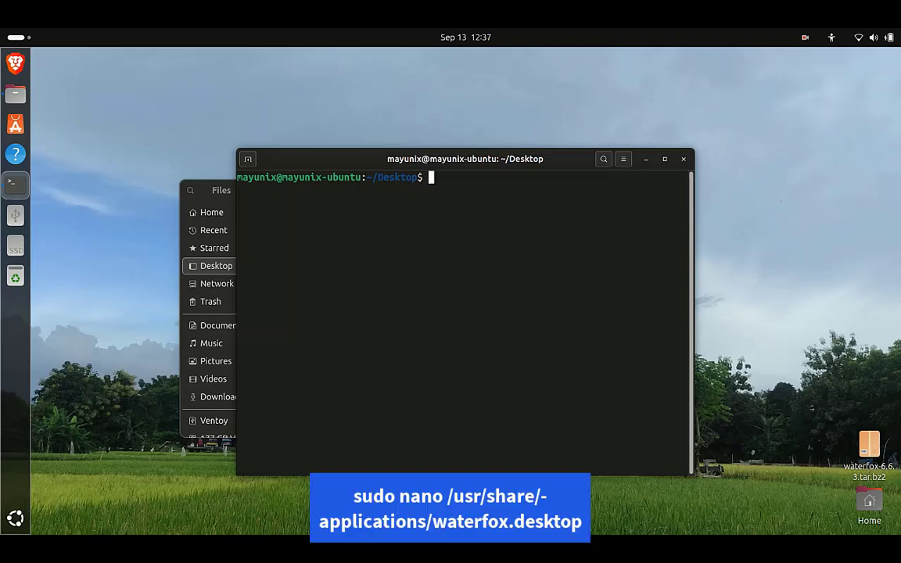
pyautogui.write('sudo n')
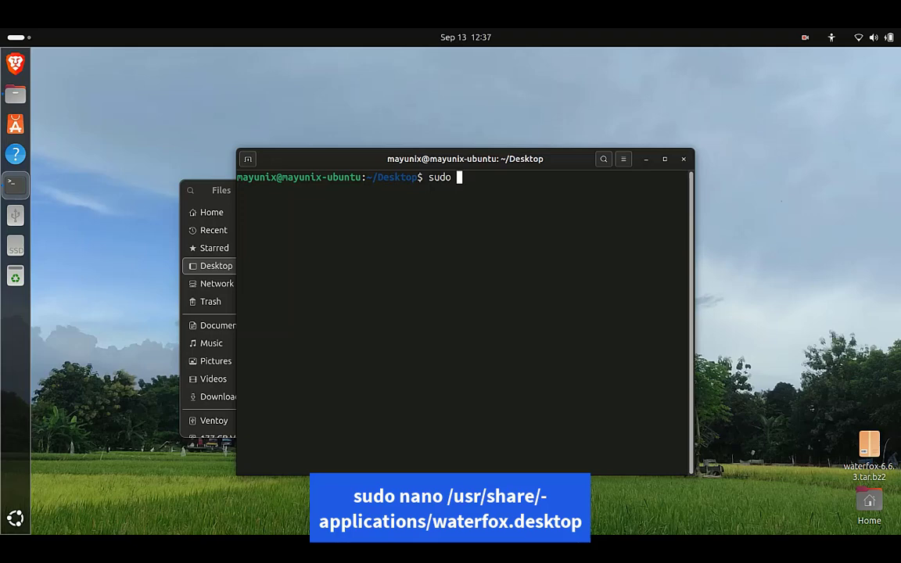
pyautogui.write('ano /u')
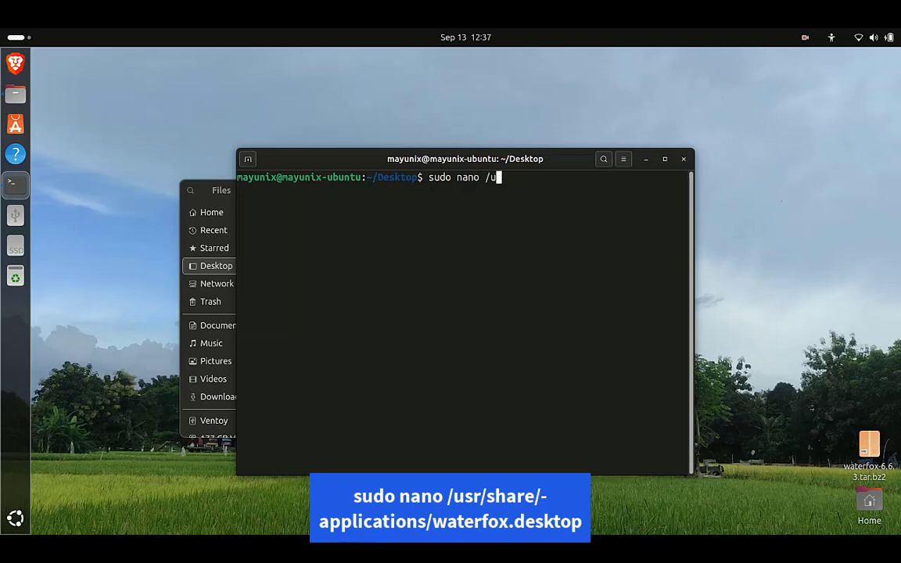
pyautogui.write('sr/share/app')
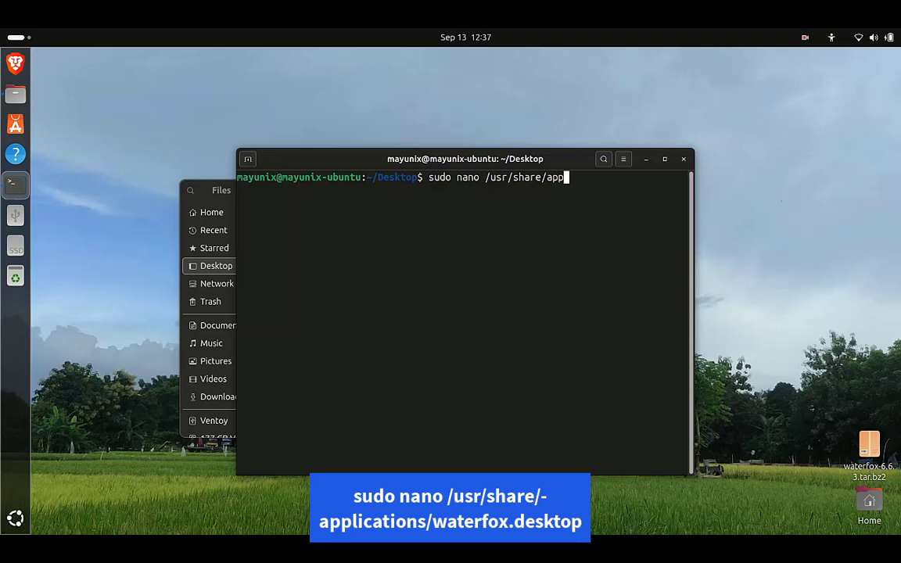
pyautogui.press('Tab')
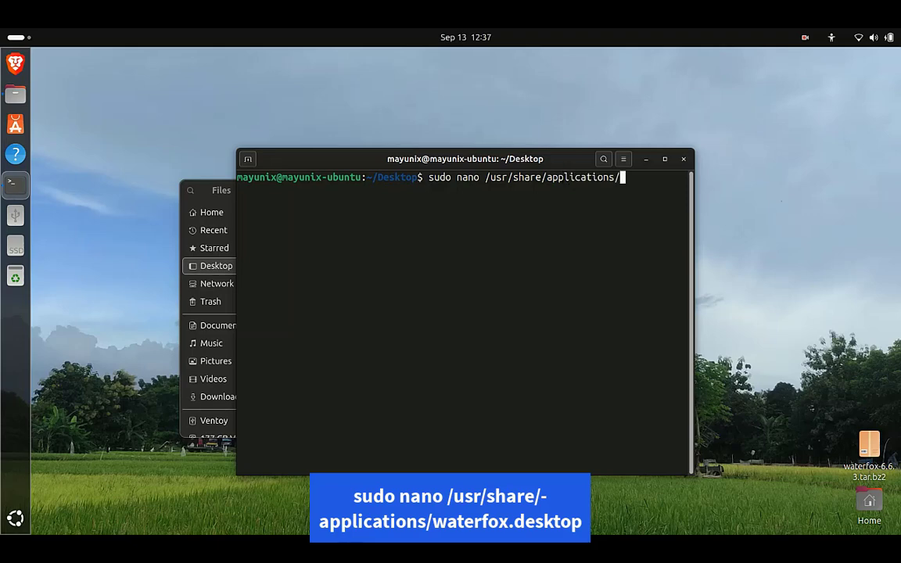
pyautogui.write('waterfox.de')
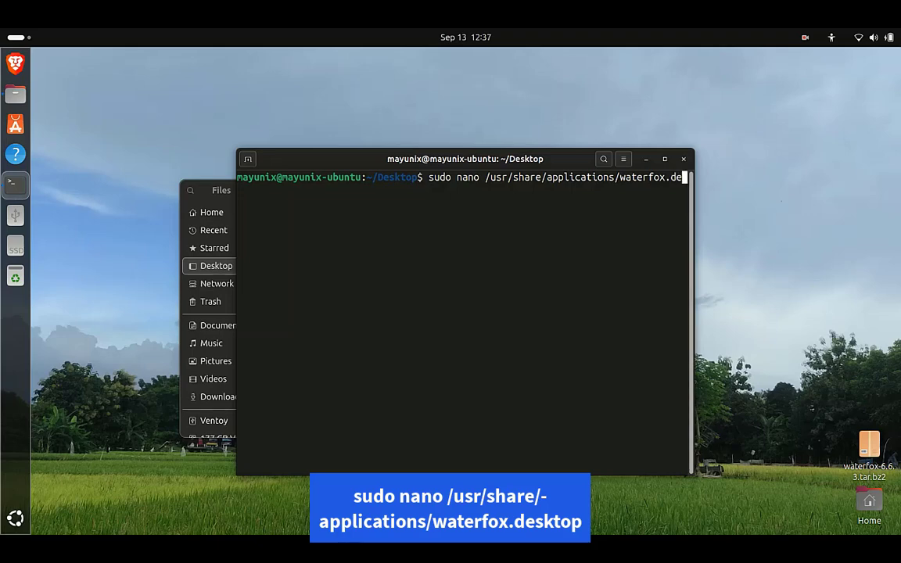
pyautogui.write('sktop')
pyautogui.press('Return')
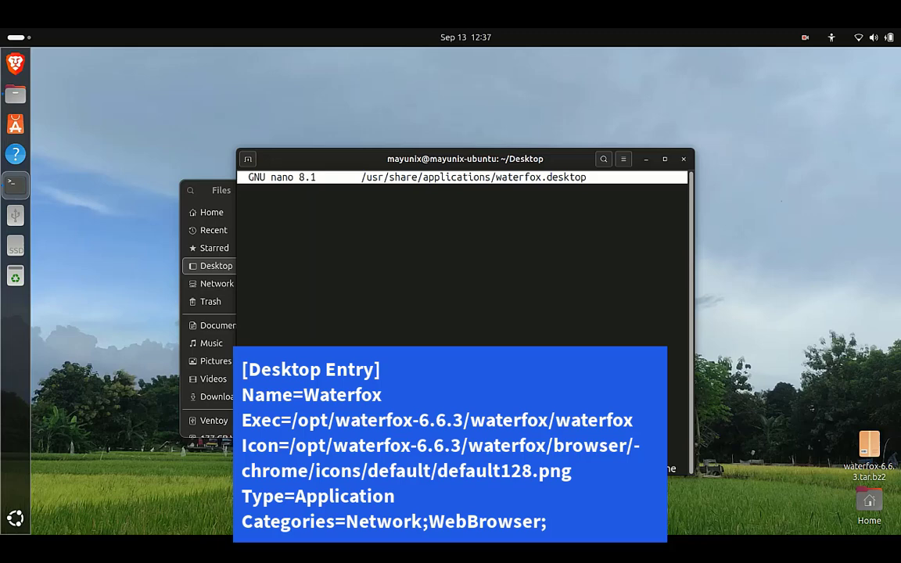
# Open waterfox.txt from Documents and copy its [Desktop Entry] launcher text.
pyautogui.click(15, 94)
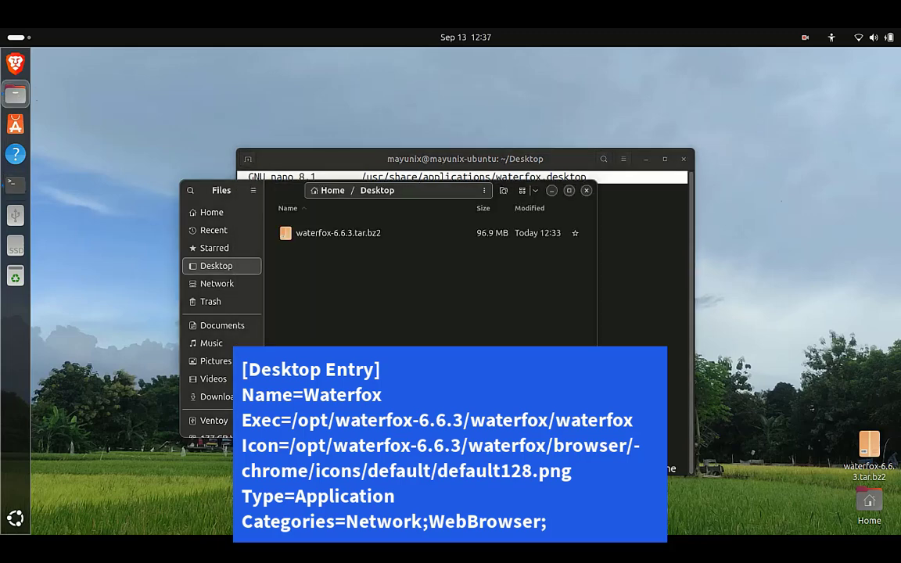
pyautogui.click(222, 325)
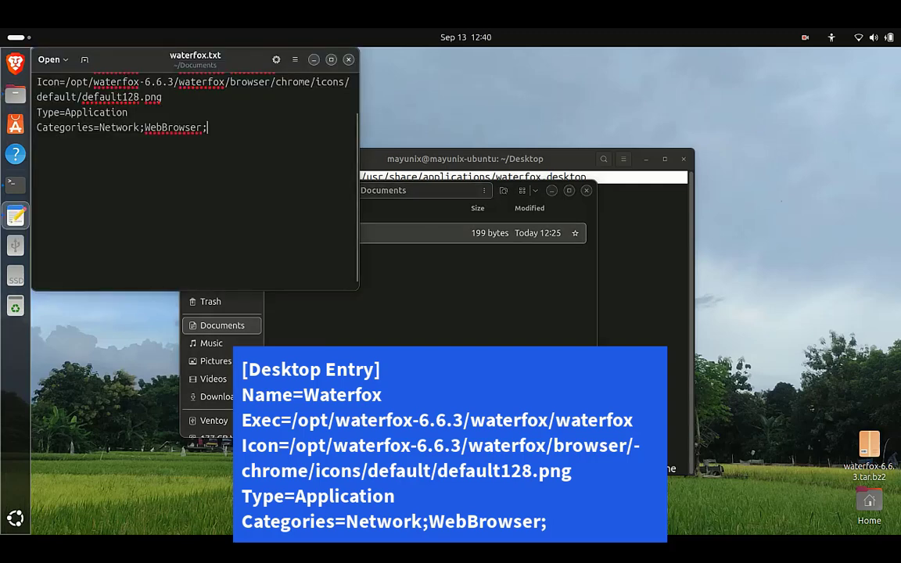
pyautogui.scroll(2, 190, 183)
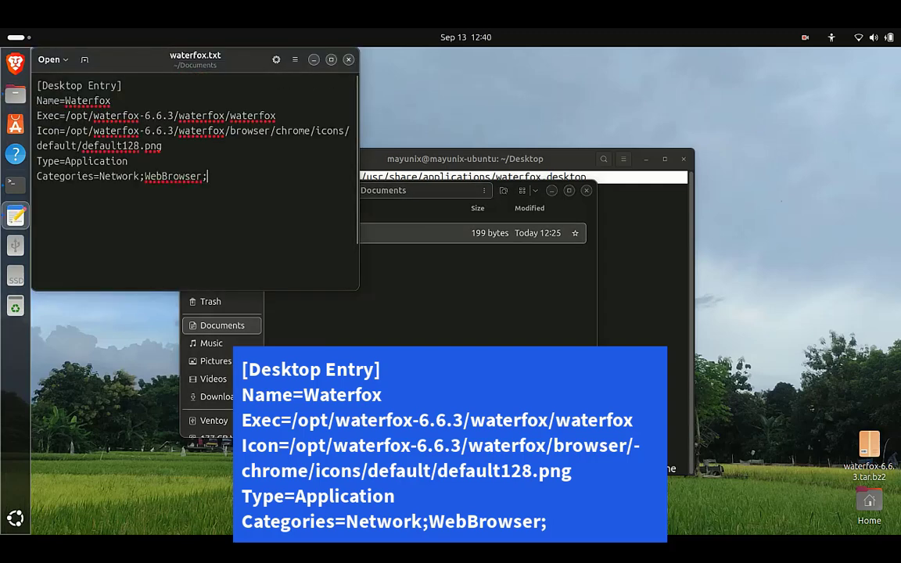
pyautogui.moveTo(179, 173); pyautogui.dragTo(115, 205)
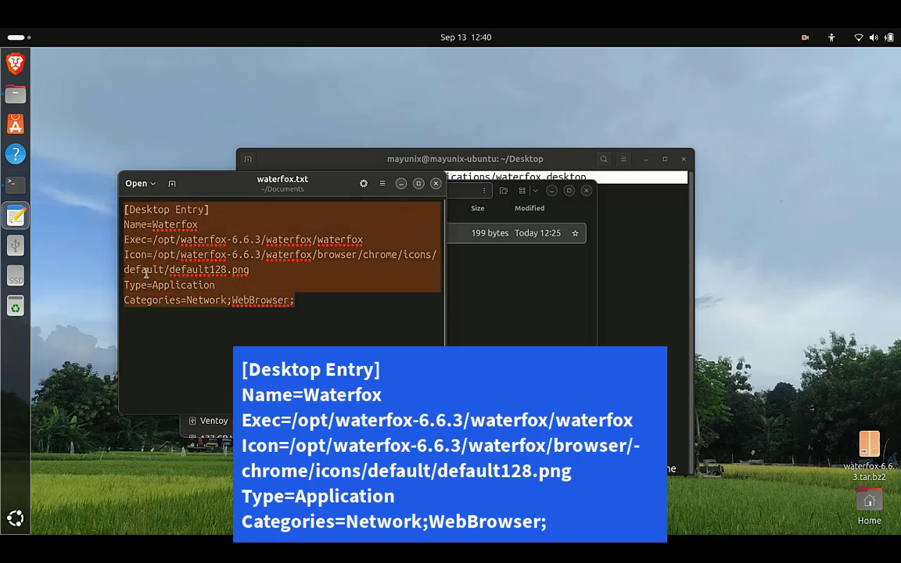
pyautogui.rightClick(147, 230)
pyautogui.click(177, 257)
# Paste the copied Waterfox desktop entry into nano's waterfox.desktop, then close the waterfox.txt notes window.
pyautogui.click(647, 245)
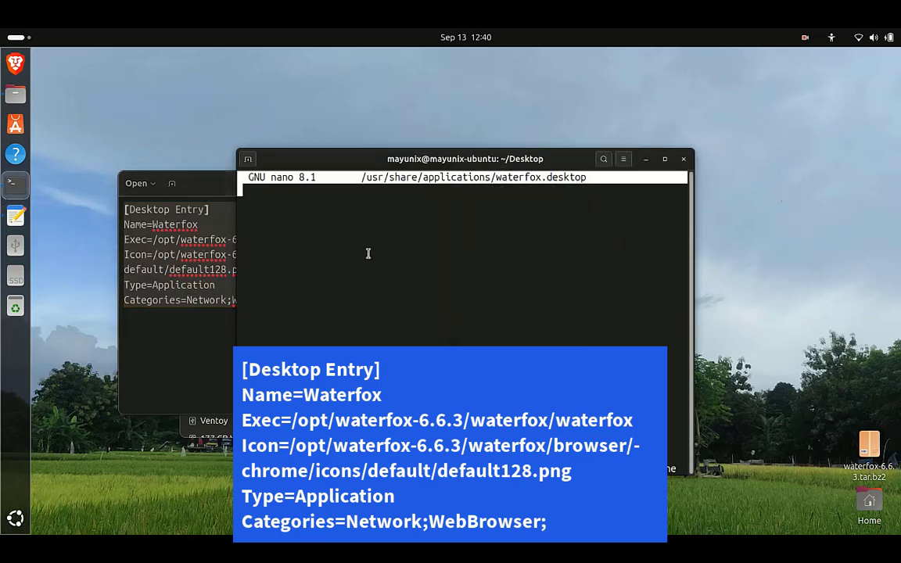
pyautogui.rightClick(383, 233)
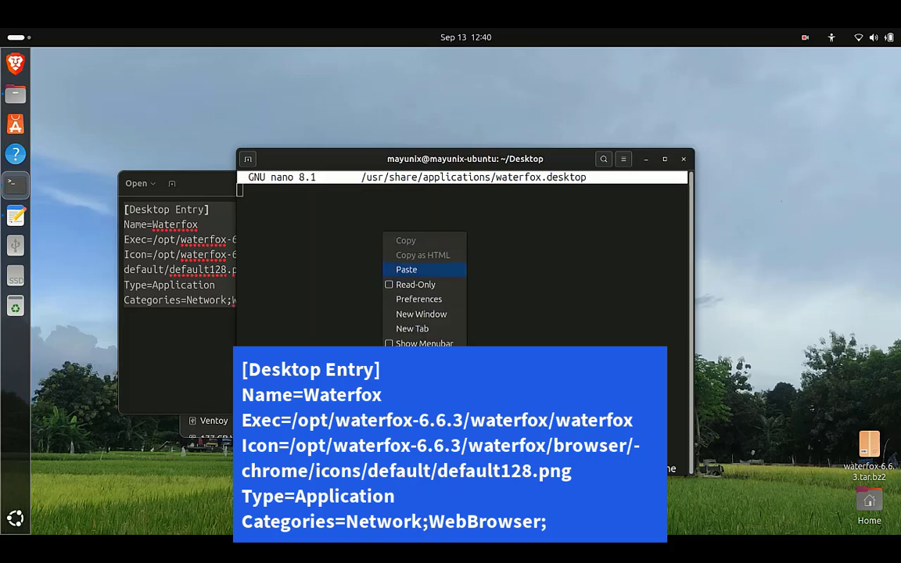
pyautogui.click(406, 268)
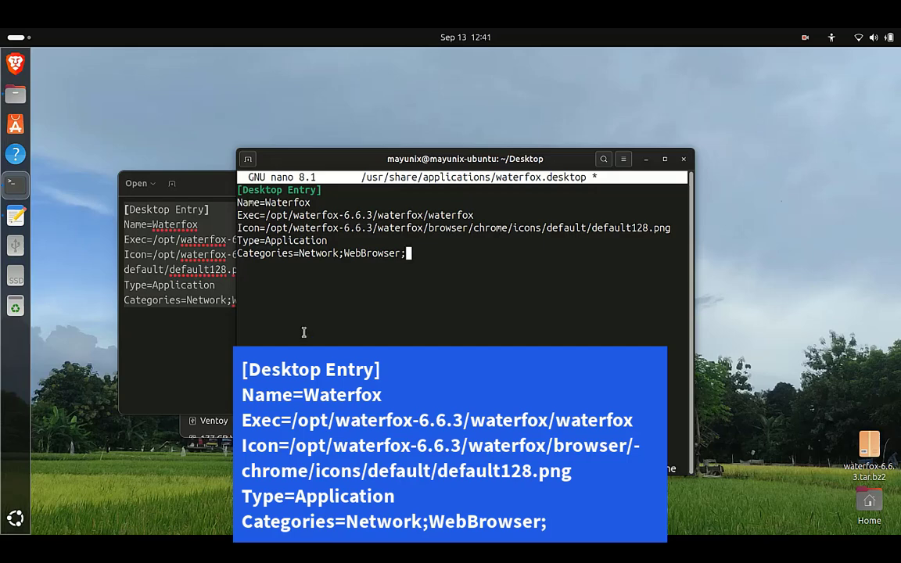
pyautogui.click(211, 348)
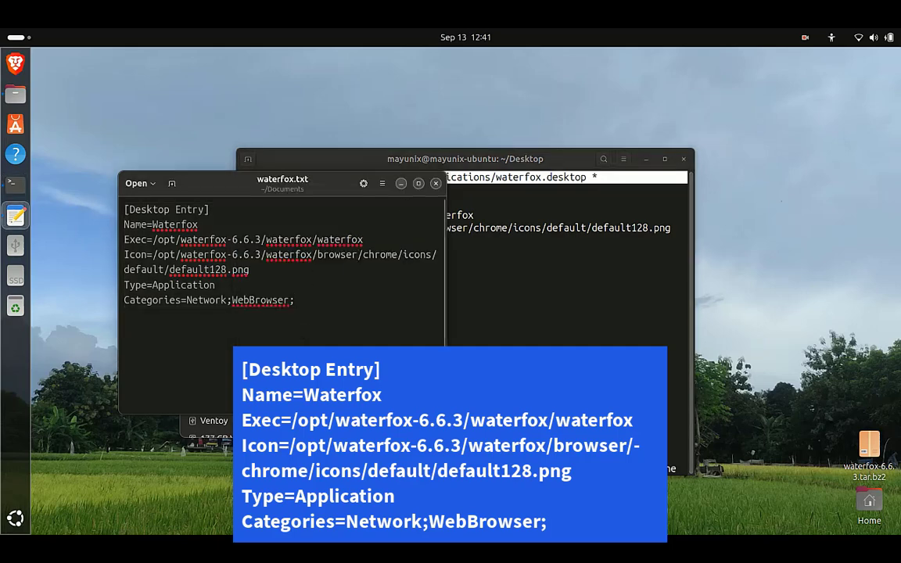
pyautogui.click(435, 183)
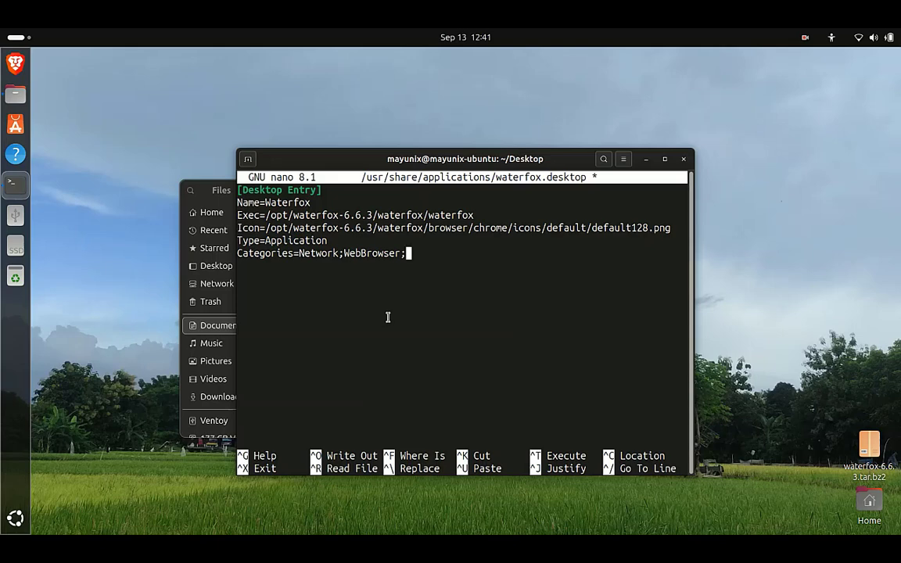
# Save the six-line waterfox.desktop and exit nano to the shell.
pyautogui.hotkey('ctrl', 'o')
pyautogui.press('Return')
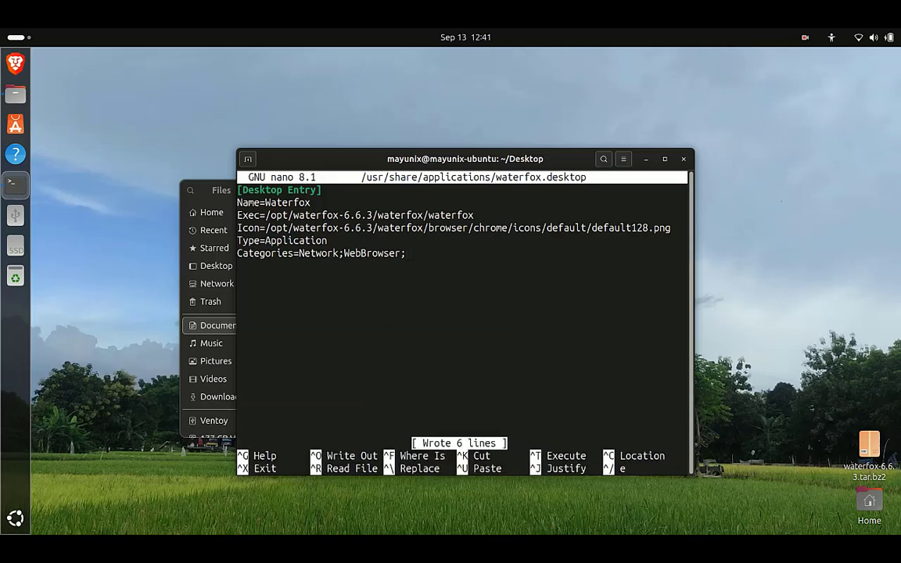
pyautogui.hotkey('ctrl', 'x')
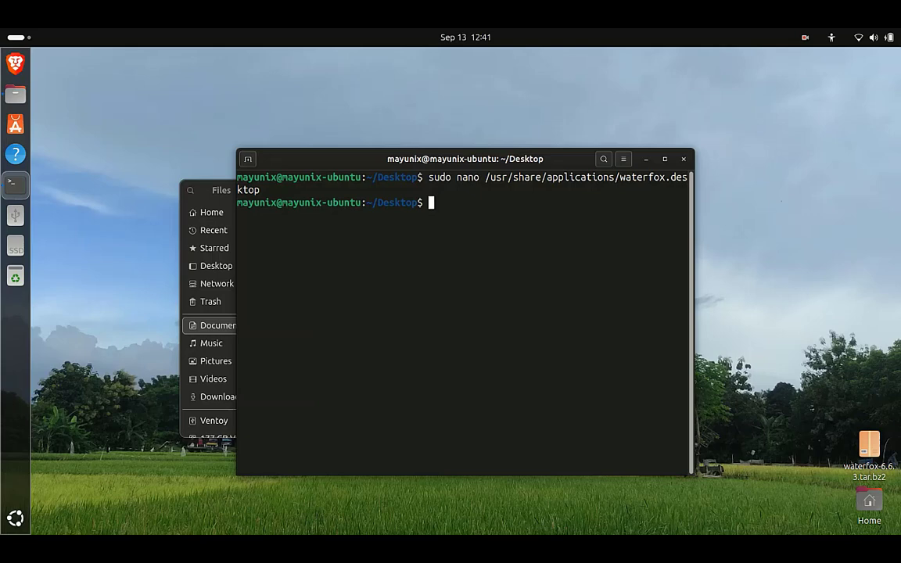
# Run sudo cp /usr/share/applications/waterfox.desktop ~/Desktop/, clearing the terminal before and after.
pyautogui.write('clear')
pyautogui.press('Return')
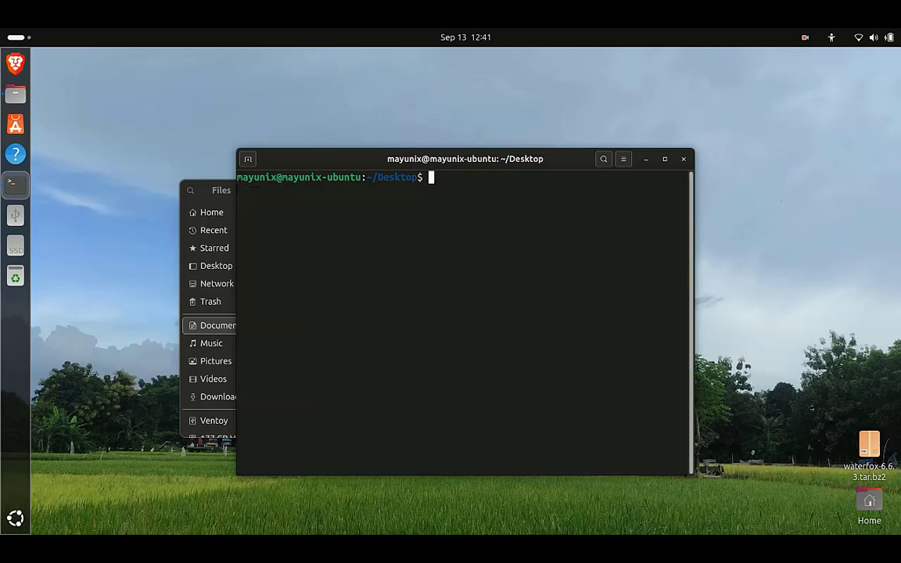
pyautogui.write('sud')
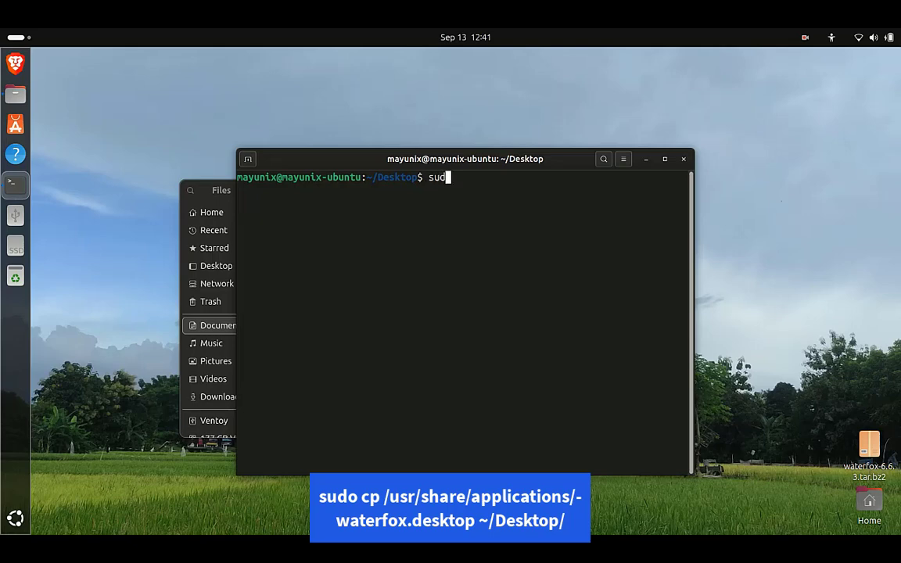
pyautogui.write('o cp /usr/')
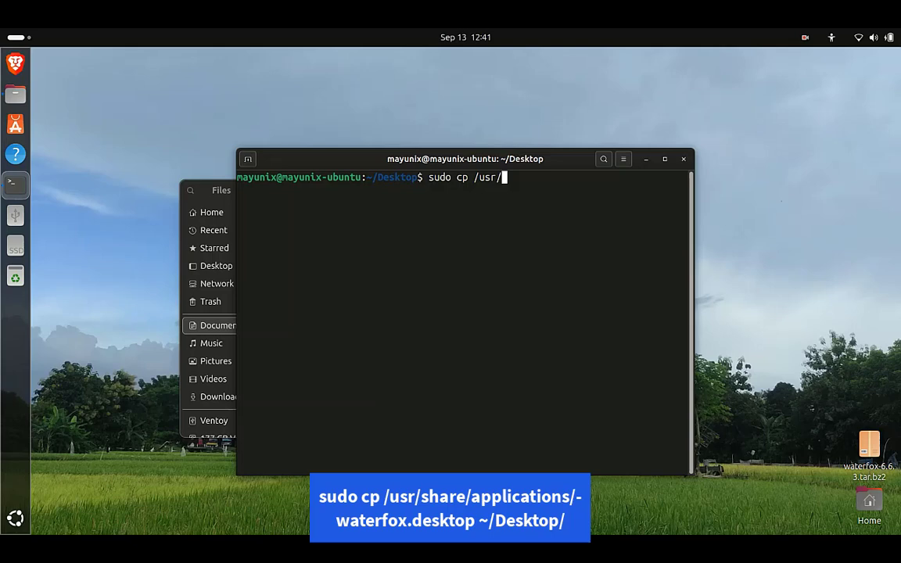
pyautogui.write('share/applications/')
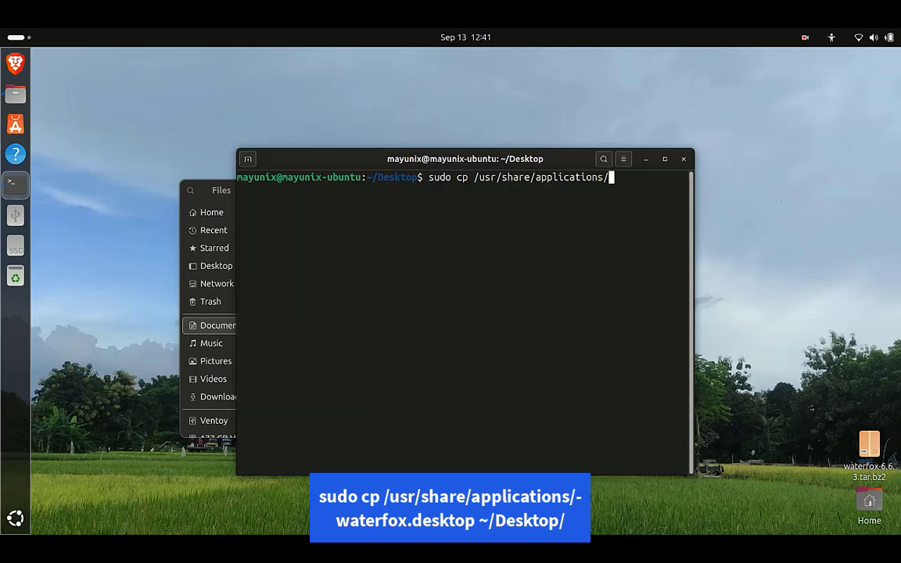
pyautogui.write('wa')
pyautogui.press('Tab')
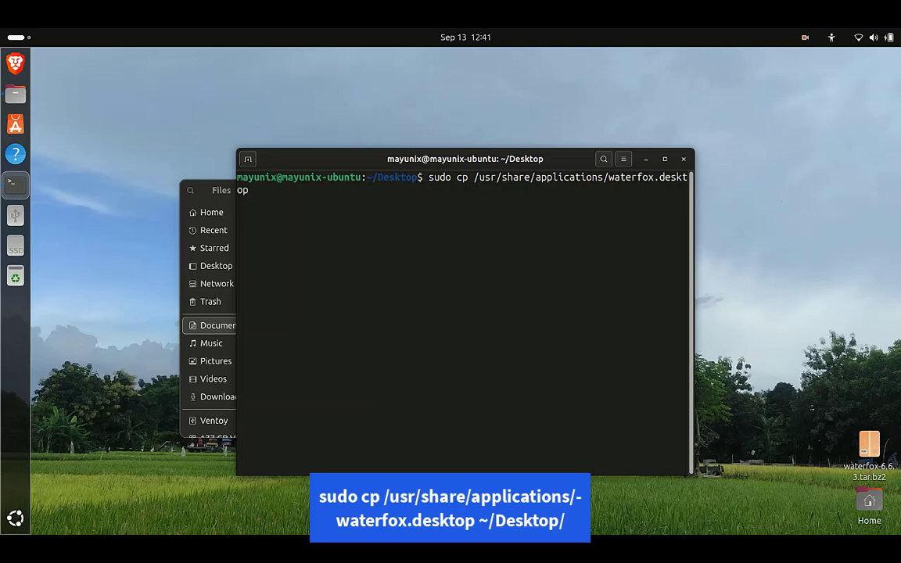
pyautogui.write('~/Desktop/')
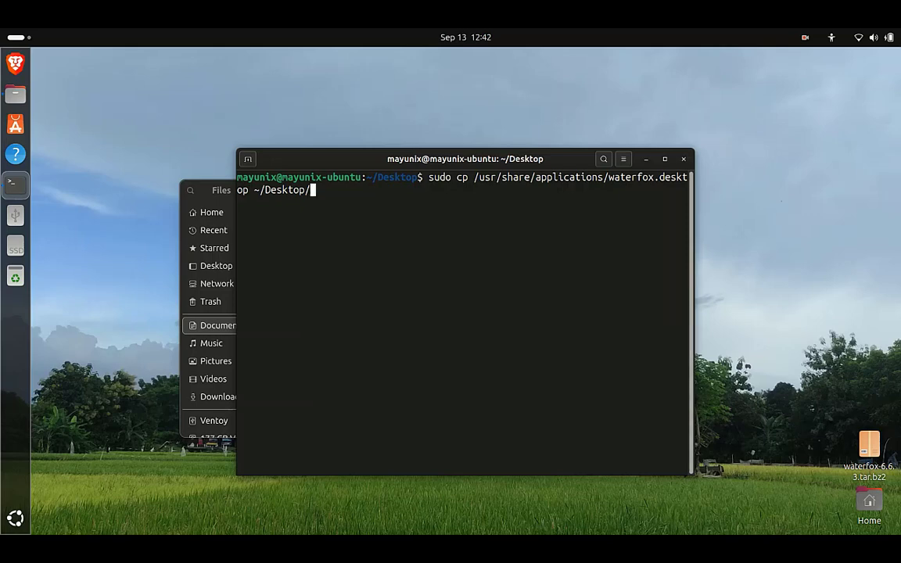
pyautogui.press('Return')
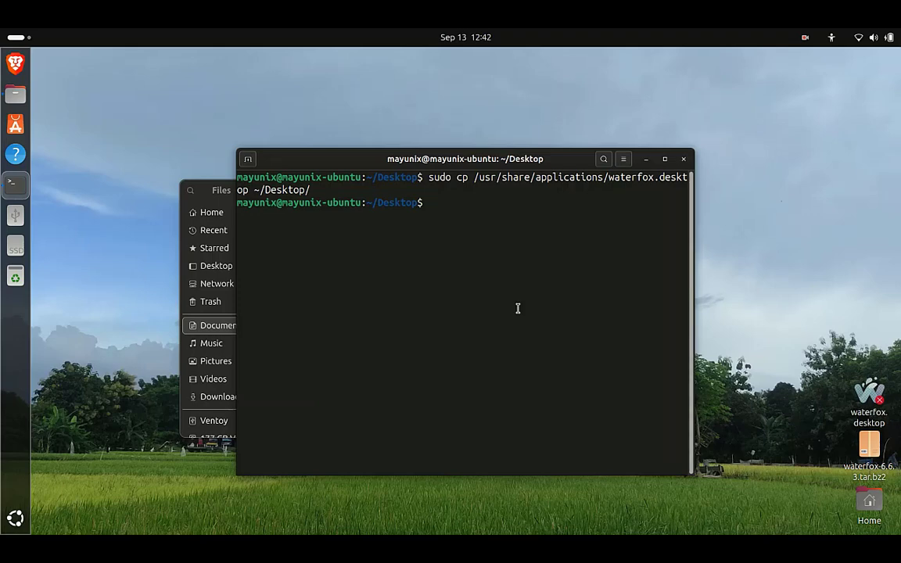
pyautogui.write('clear')
pyautogui.press('Return')
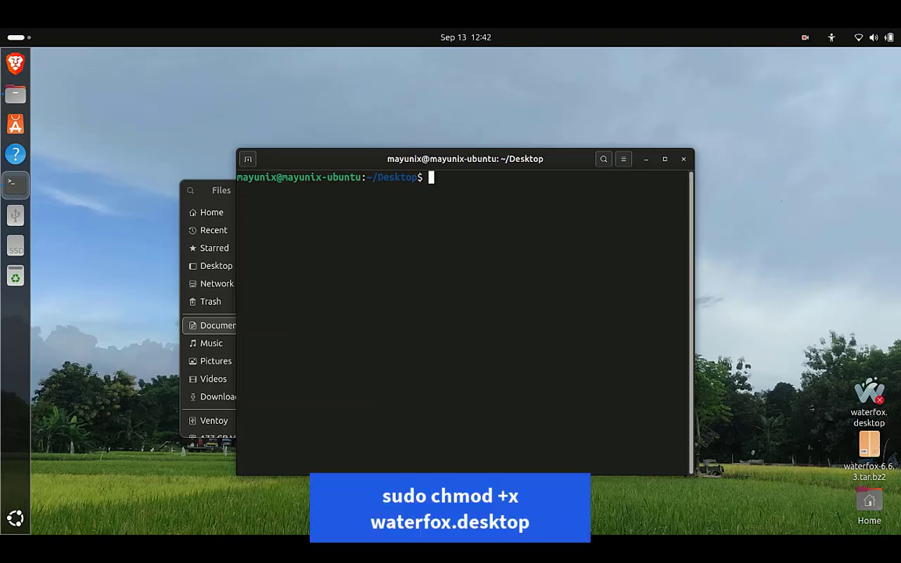
# Run sudo chmod +x waterfox.desktop, then close the Terminal and Files windows.
pyautogui.write('sudo chmod ')
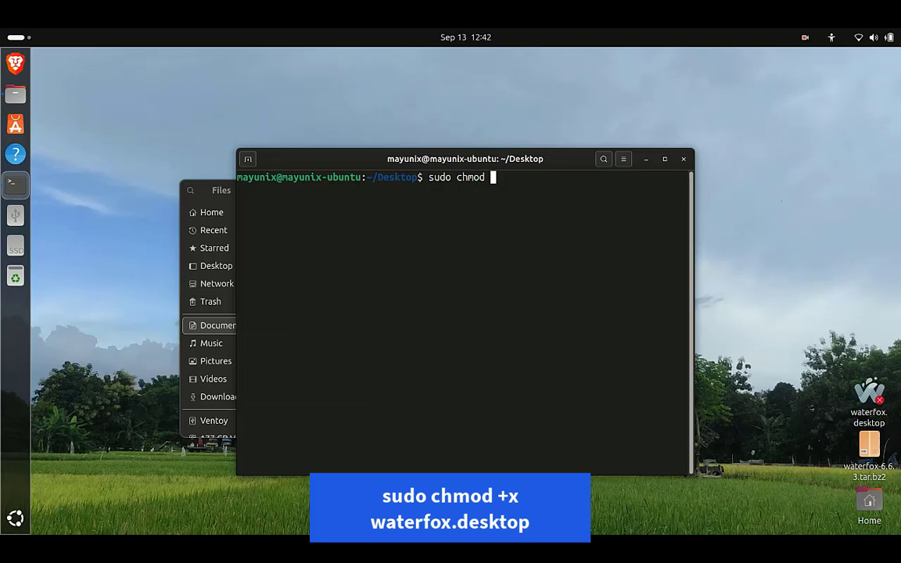
pyautogui.write('+x waterfox')
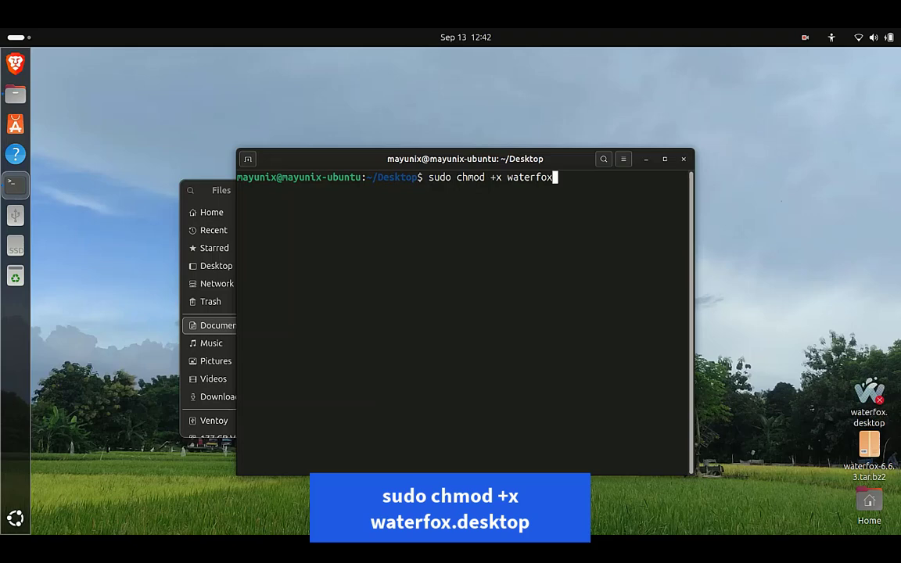
pyautogui.write('.desktop')
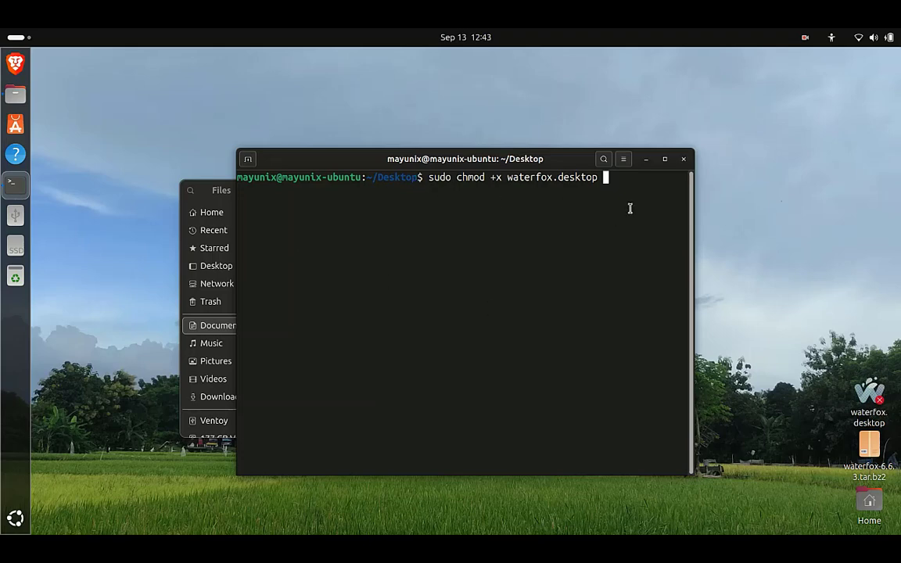
pyautogui.press('Return')
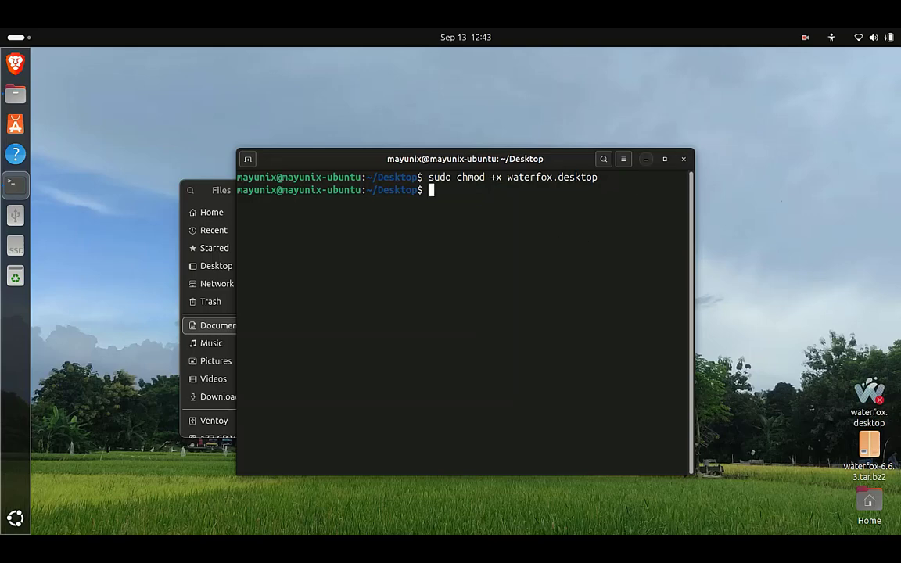
pyautogui.hotkey('ctrl', 'd')
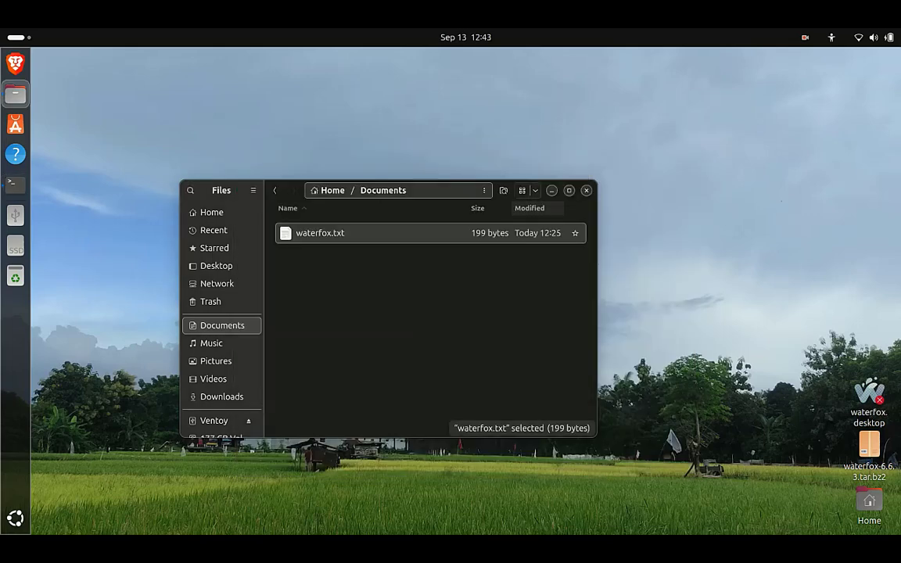
pyautogui.hotkey('ctrl', 'w')
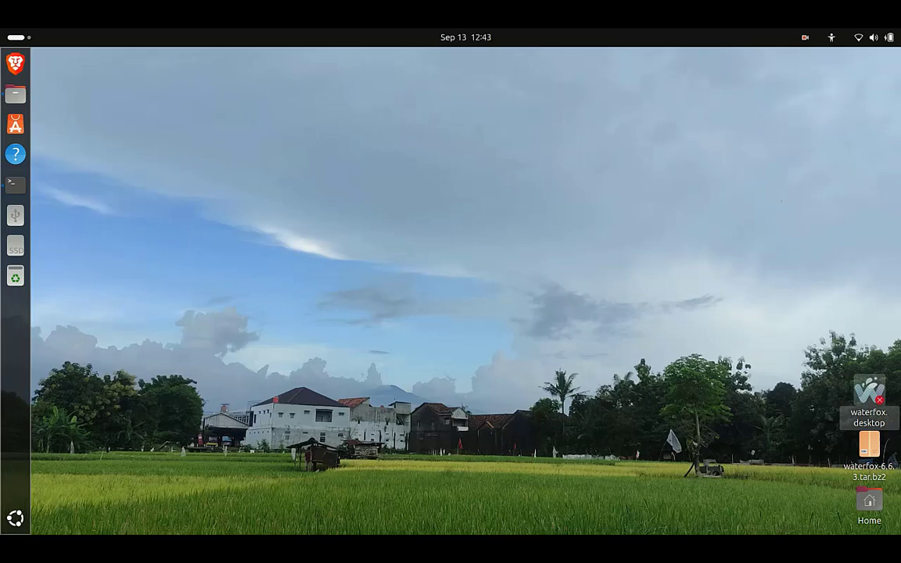
# Dismiss the Untrusted Desktop File warning and choose Allow Launching for waterfox.desktop.
pyautogui.doubleClick(869, 394)
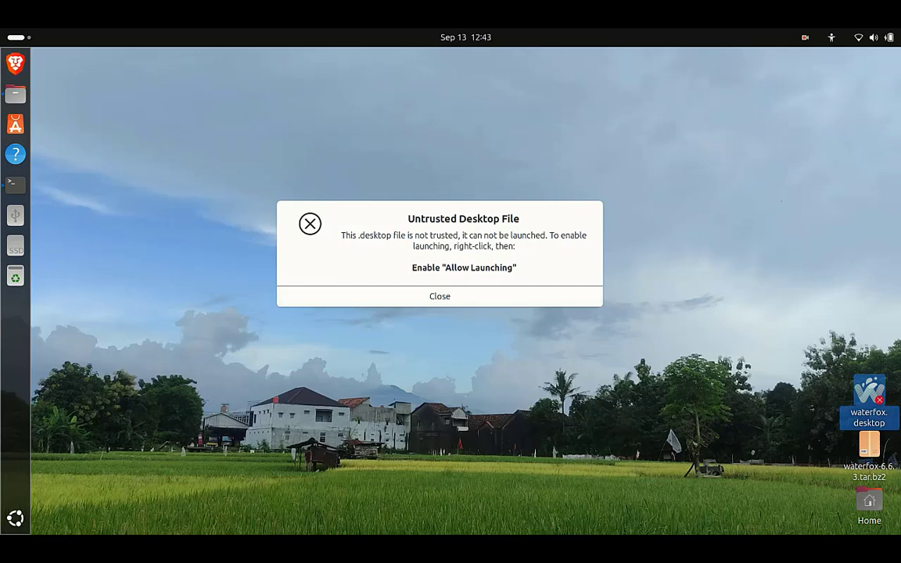
pyautogui.press('Escape')
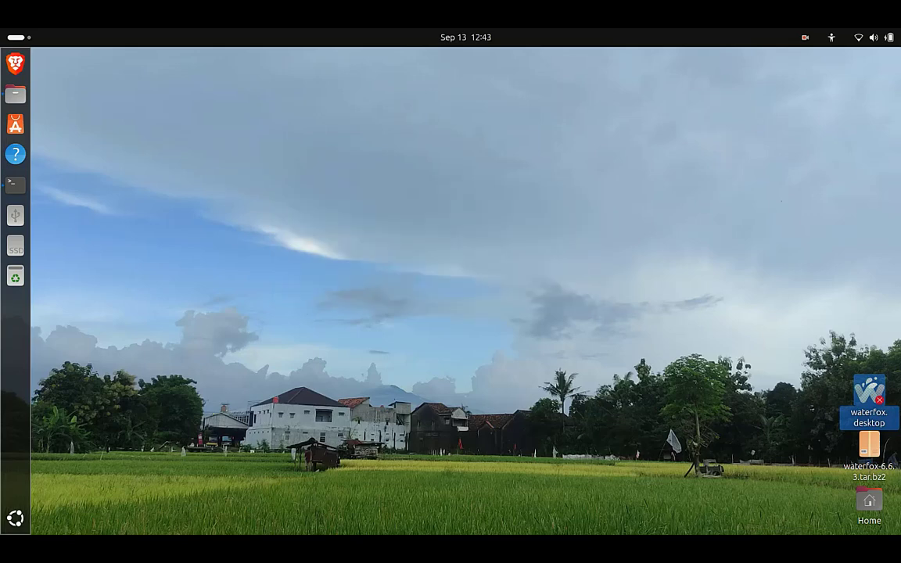
pyautogui.rightClick(869, 395)
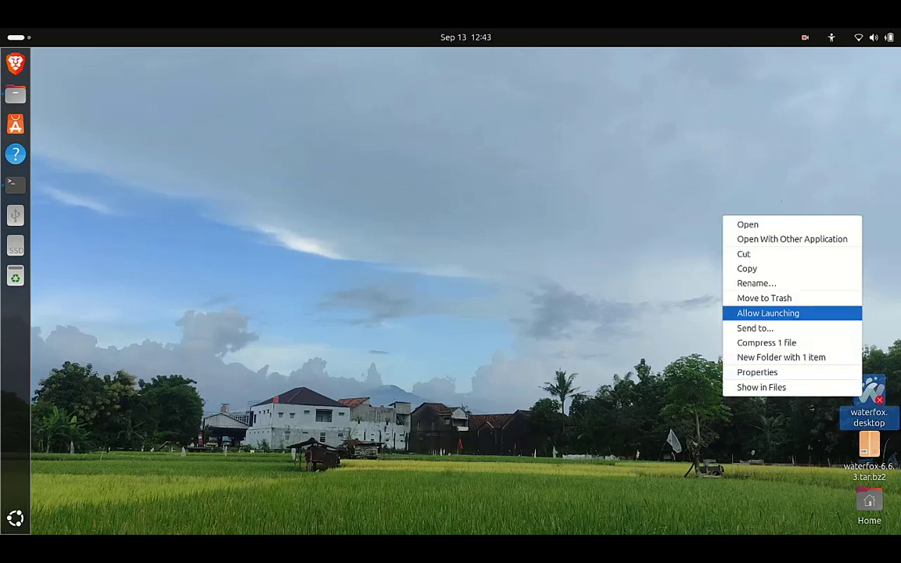
pyautogui.press('Return')
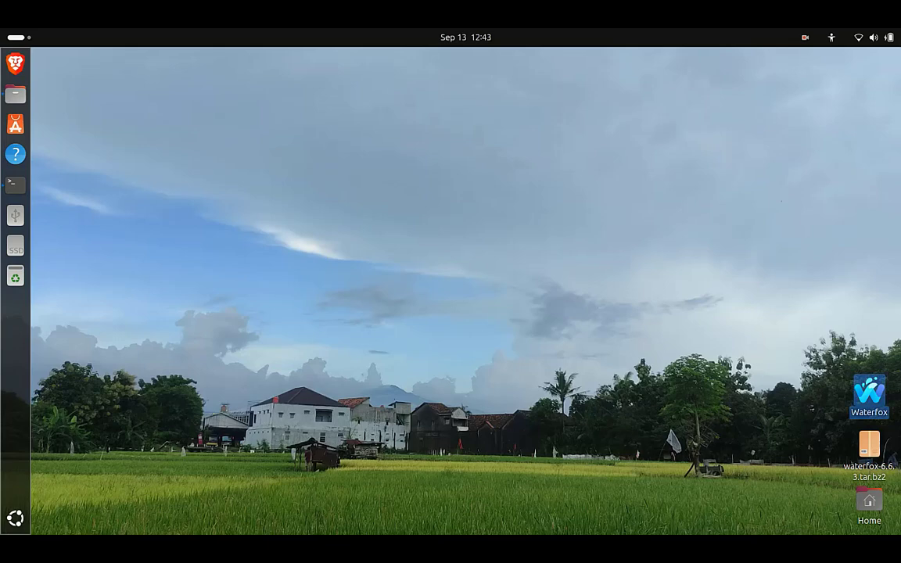
# Launch Waterfox from the desktop icon, maximize its window, and go to bing.com.
pyautogui.doubleClick(869, 395)
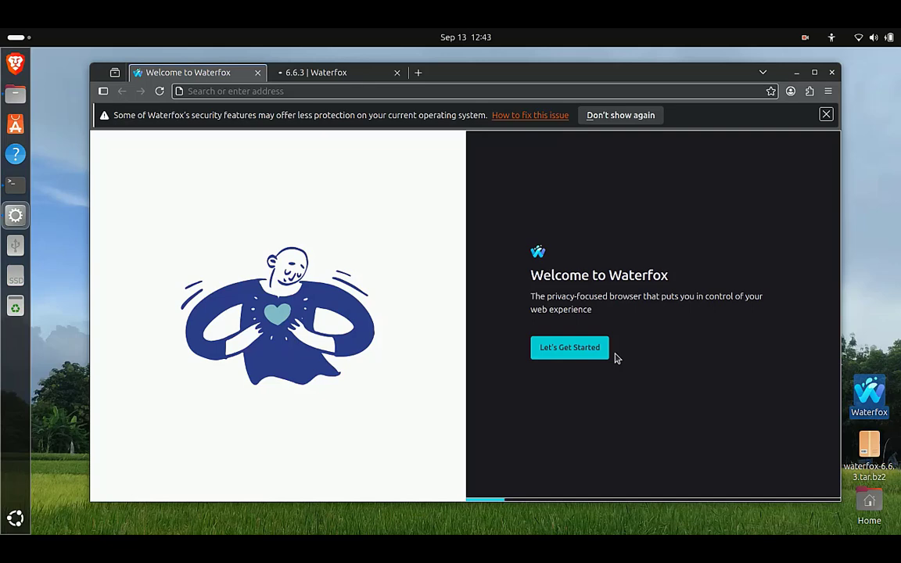
pyautogui.click(814, 72)
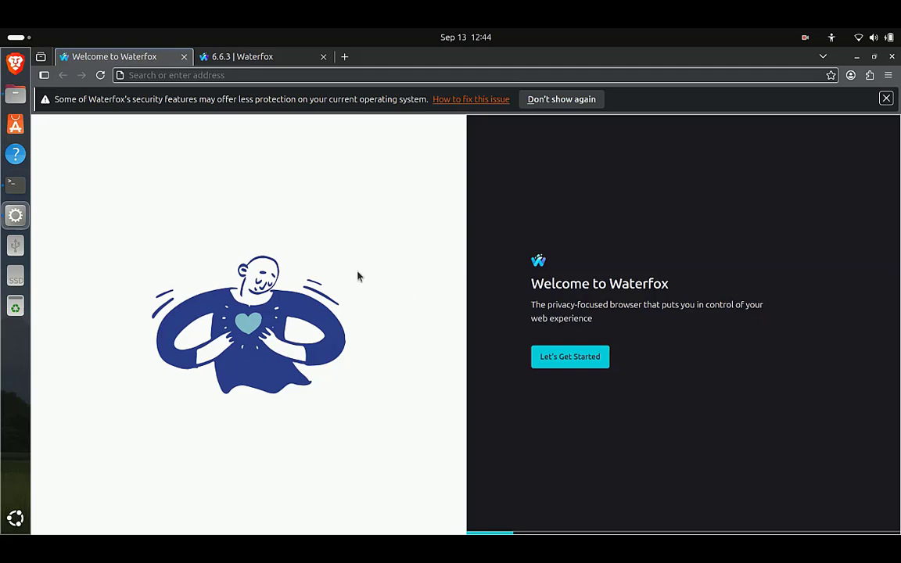
pyautogui.click(401, 75)
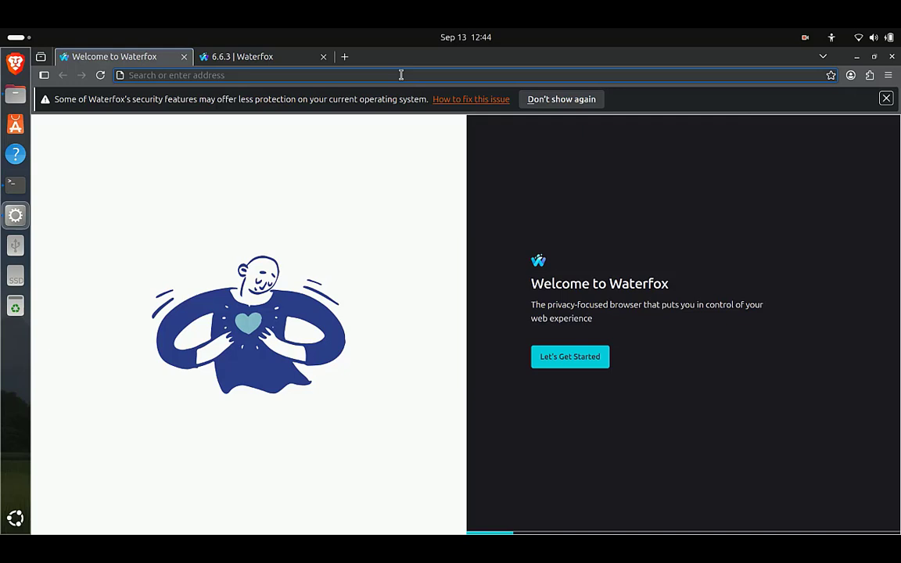
pyautogui.write('bing.o')
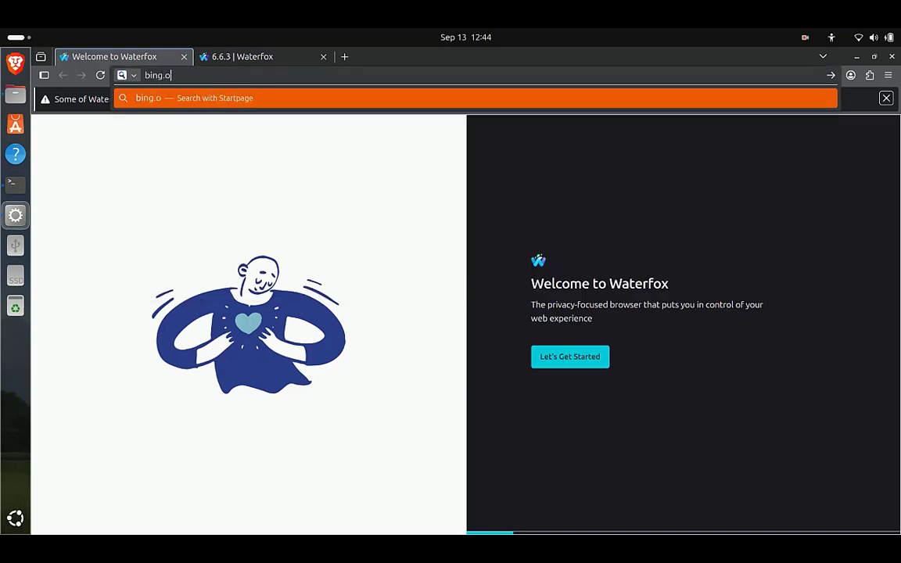
pyautogui.press('BackSpace')
pyautogui.write('com')
pyautogui.press('Return')
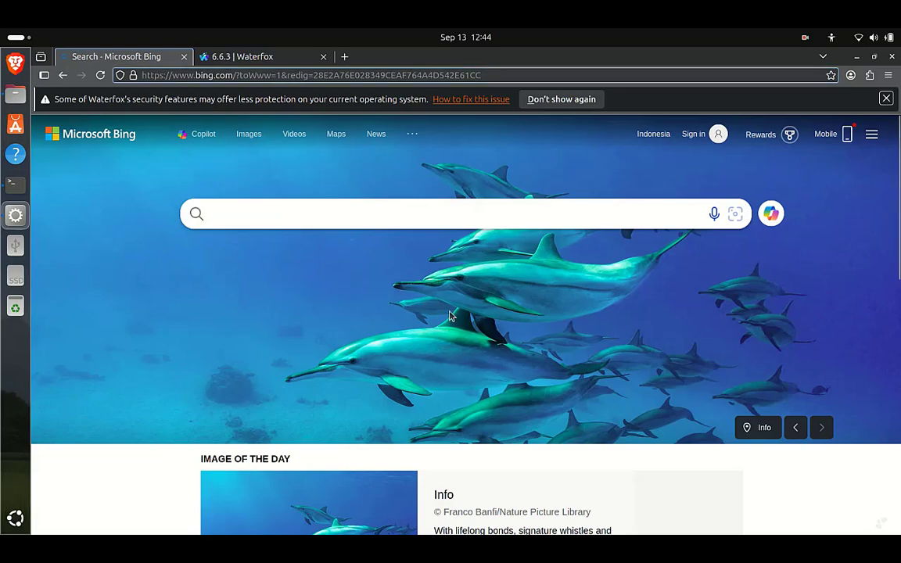
# Search Bing for 'waterfox' and scroll through the results.
pyautogui.click(334, 212)
pyautogui.write('water')
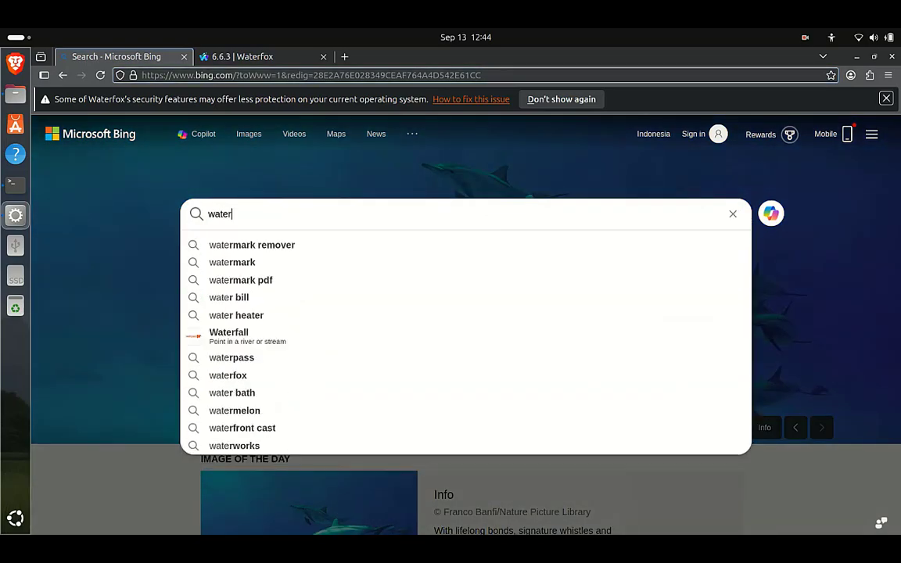
pyautogui.write('fox')
pyautogui.press('Return')
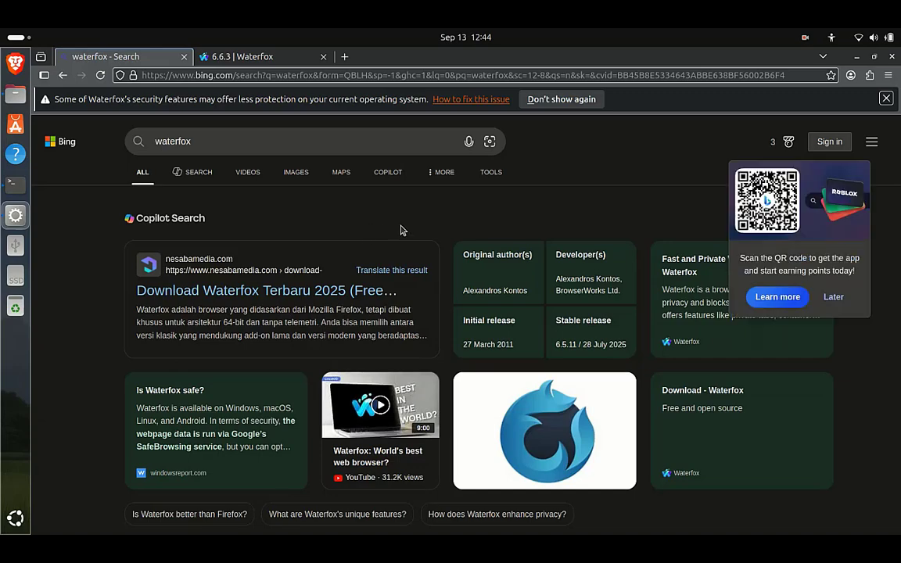
pyautogui.scroll(-5, 400, 229)
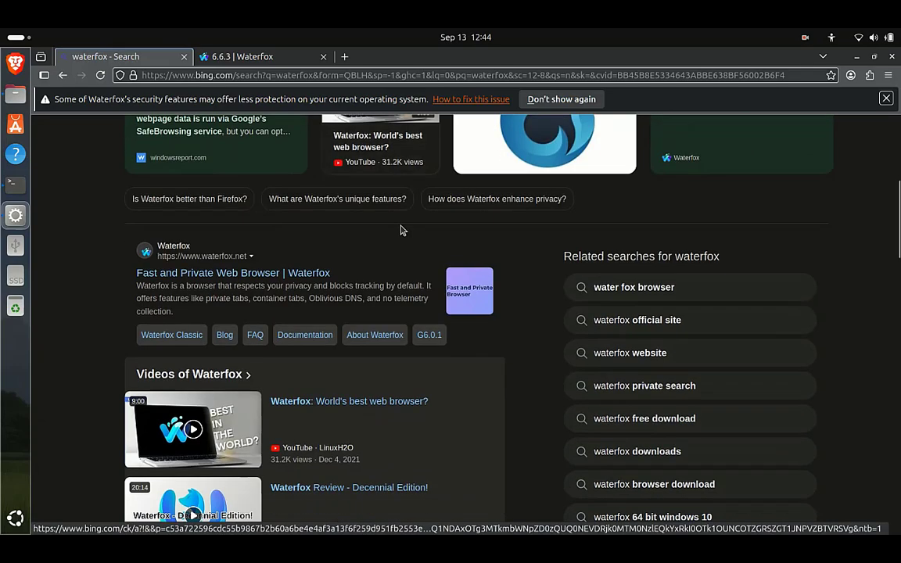
# Open the waterfox.net result, then use the menu's Help > About Waterfox to show version 6.6.3.
pyautogui.click(262, 197)
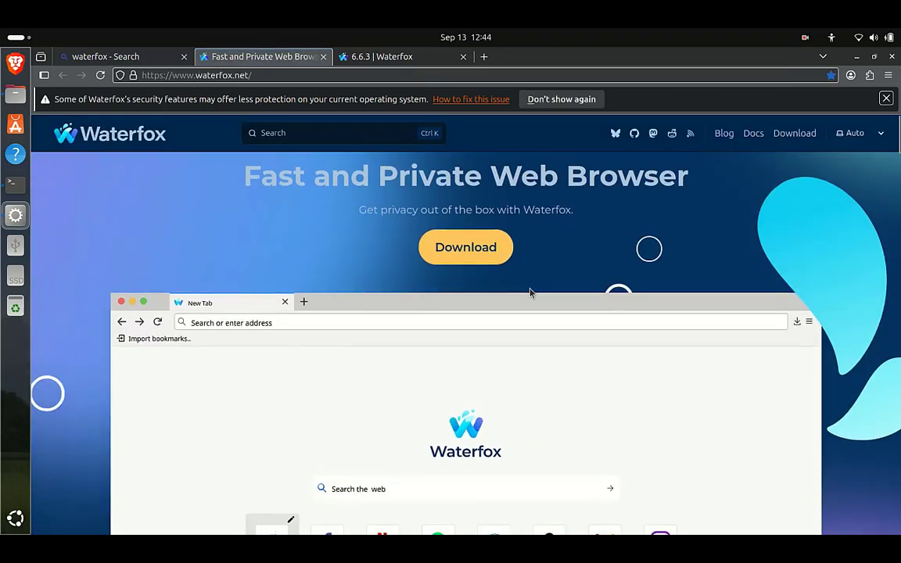
pyautogui.click(887, 75)
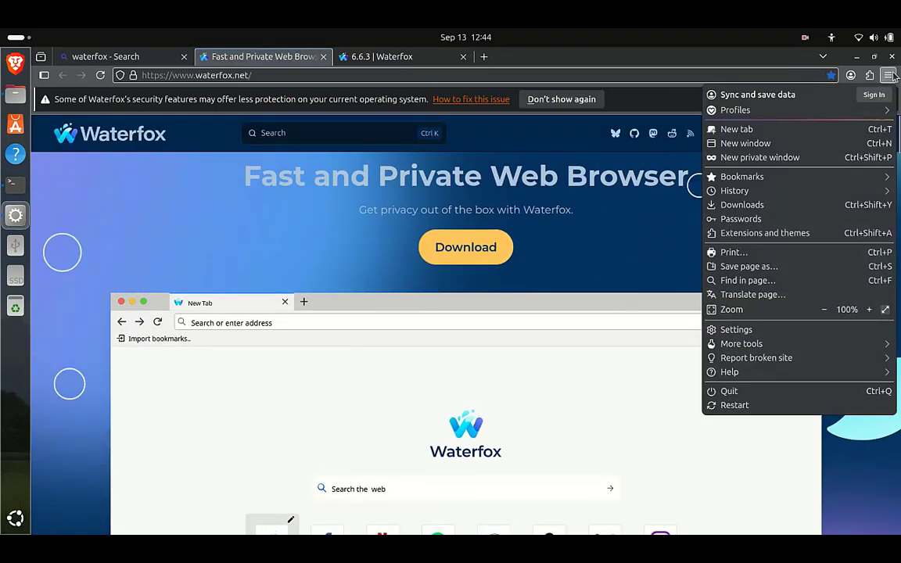
pyautogui.click(747, 373)
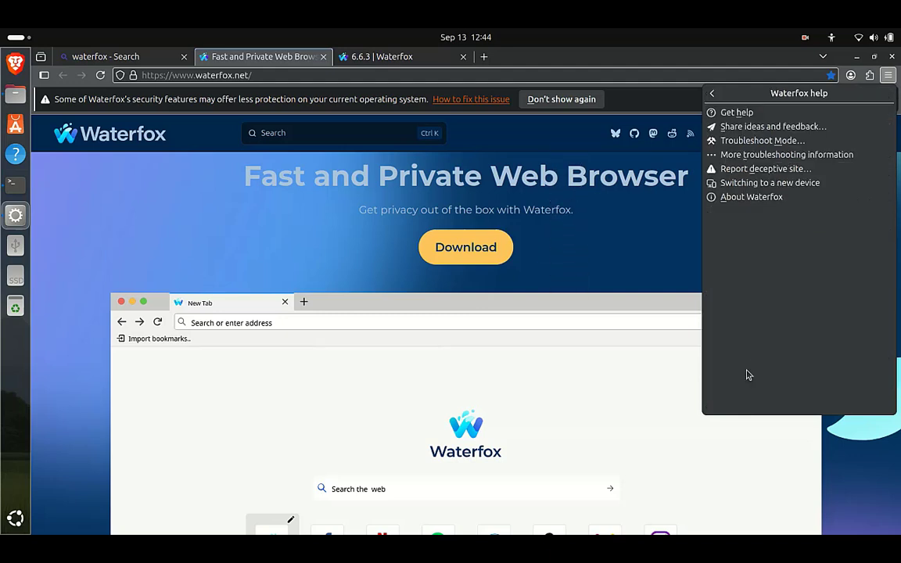
pyautogui.click(743, 196)
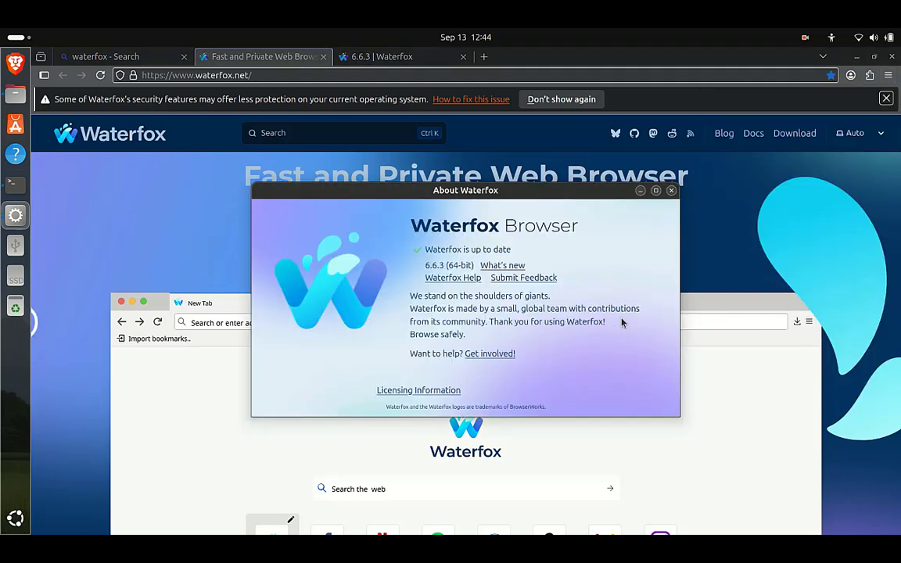